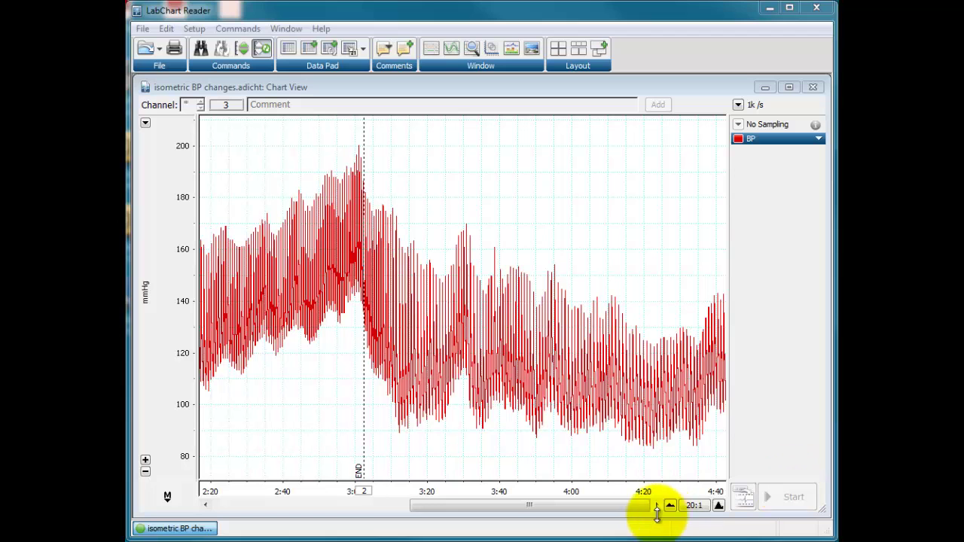
- Zoom into the individual BP beats around the START marker at 2:1 compression
{"action": "mouse_move", "coordinate": [639, 506]}
{"action": "left_mouse_down"}
{"action": "mouse_move", "coordinate": [570, 516]}
{"action": "mouse_move", "coordinate": [445, 506]}
{"action": "left_mouse_up"}
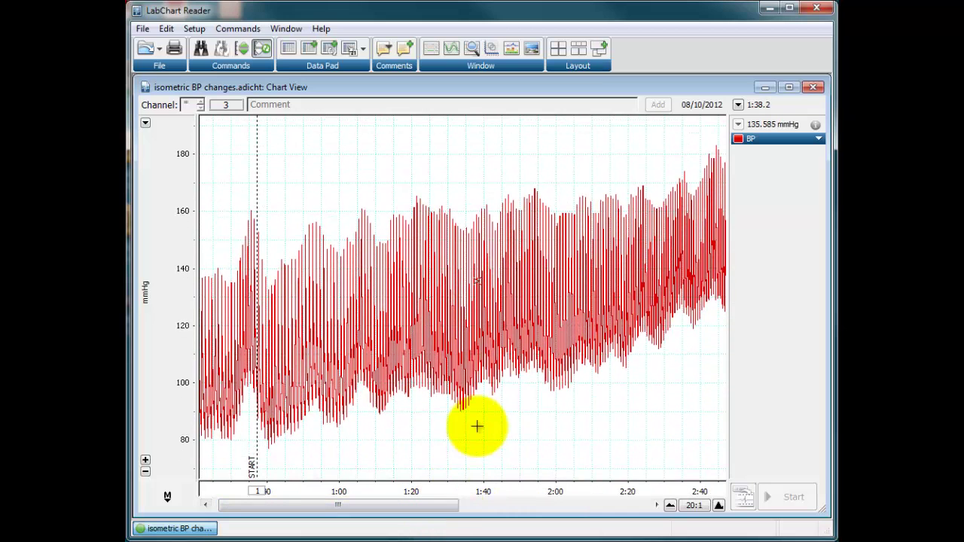
{"action": "left_click", "coordinate": [670, 506]}
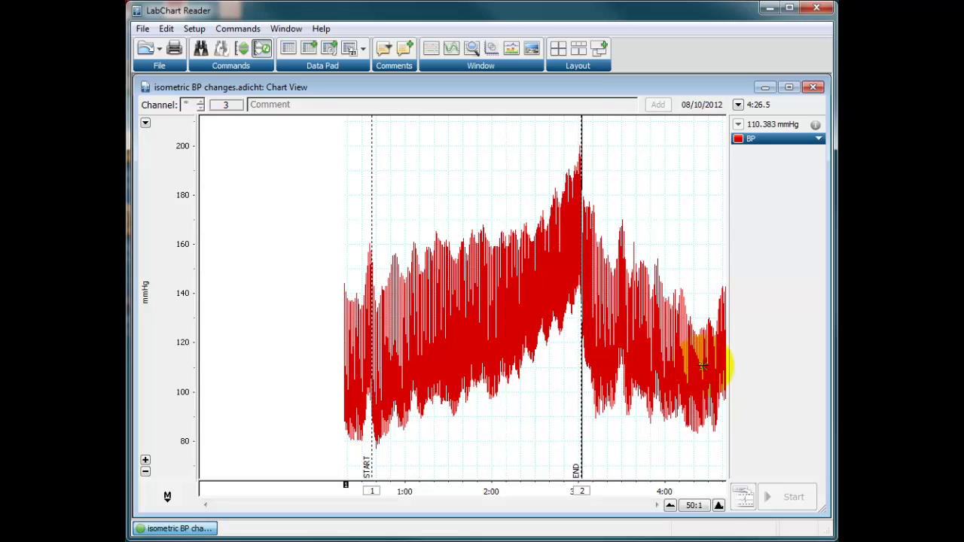
{"action": "left_click", "coordinate": [718, 505]}
{"action": "left_click", "coordinate": [718, 506]}
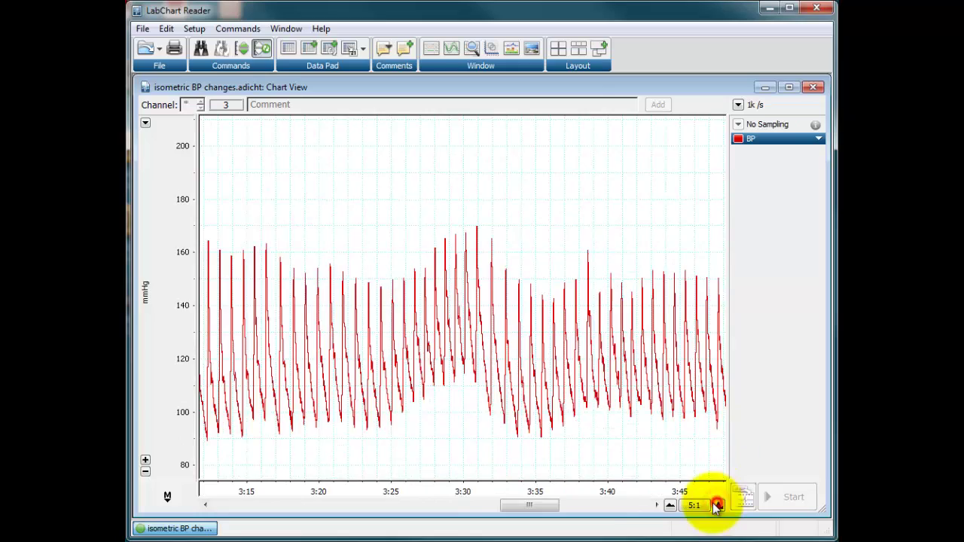
{"action": "left_click_drag", "start_coordinate": [548, 505], "coordinate": [283, 503]}
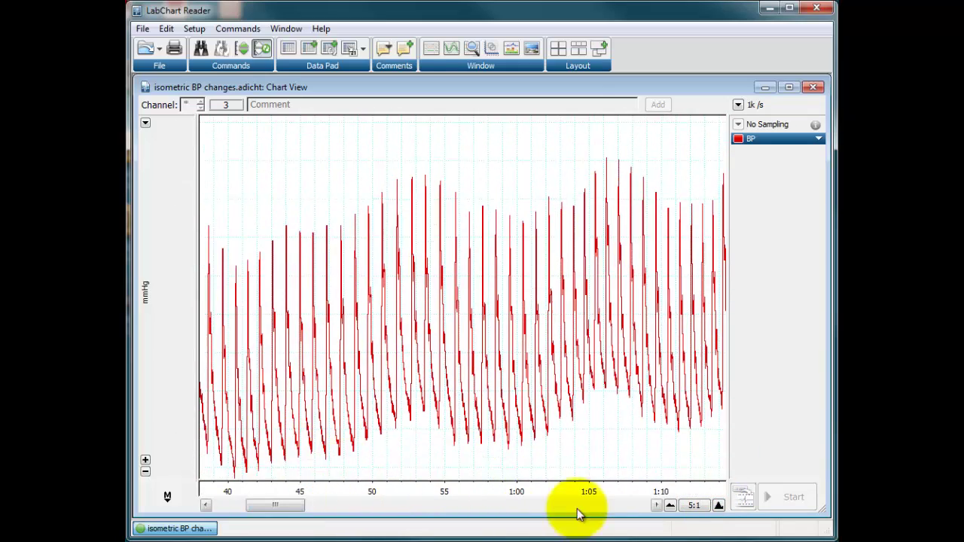
{"action": "left_click", "coordinate": [669, 506]}
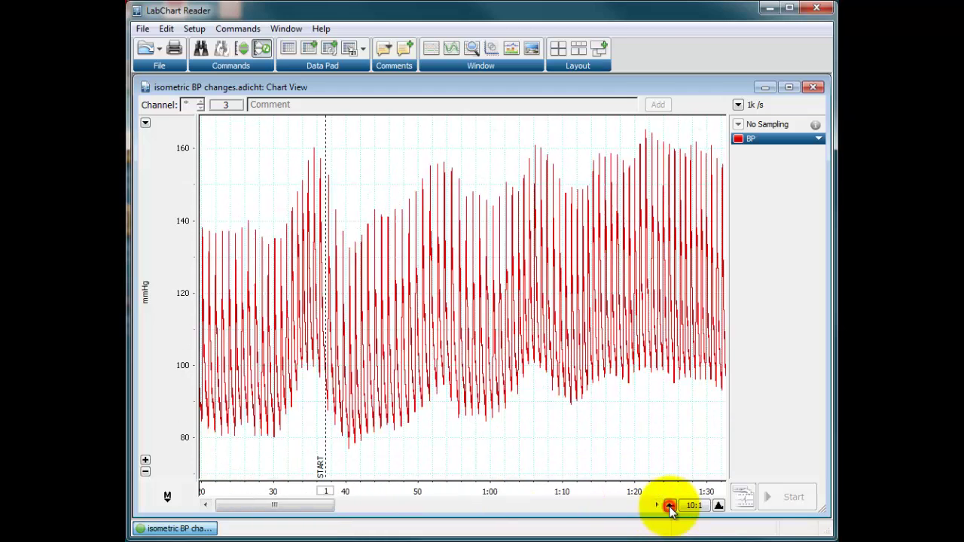
{"action": "left_click", "coordinate": [719, 506]}
{"action": "left_click", "coordinate": [719, 505]}
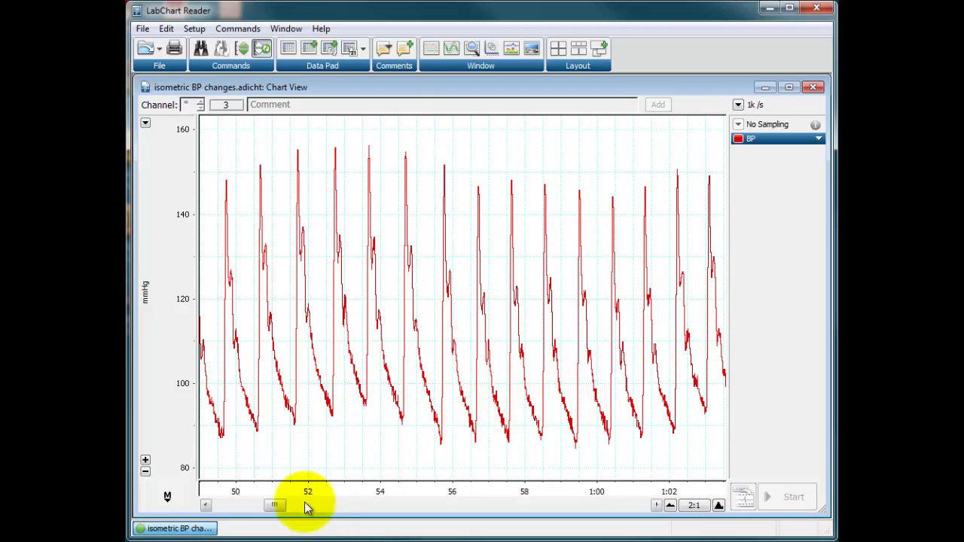
{"action": "left_click_drag", "start_coordinate": [276, 508], "coordinate": [250, 510]}
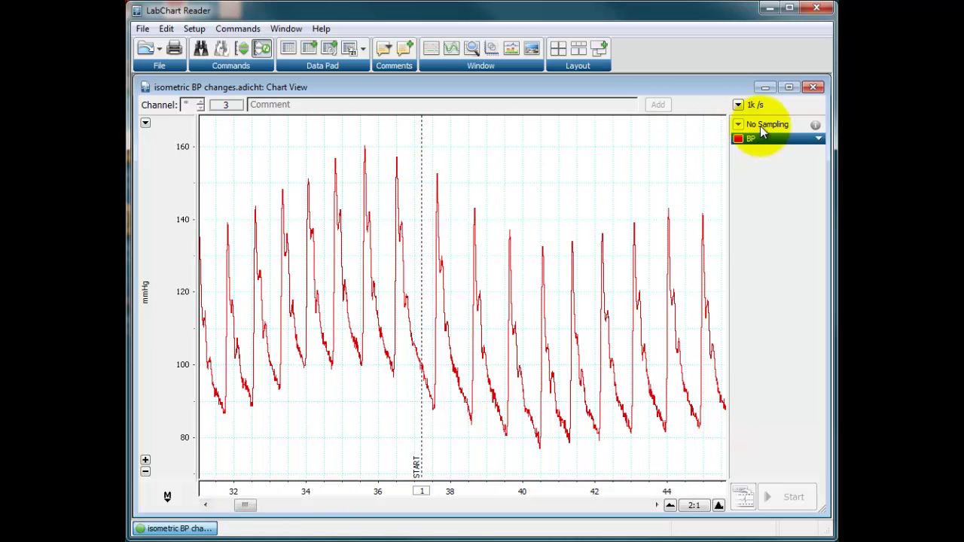
{"action": "left_click_drag", "start_coordinate": [763, 132], "coordinate": [339, 178]}
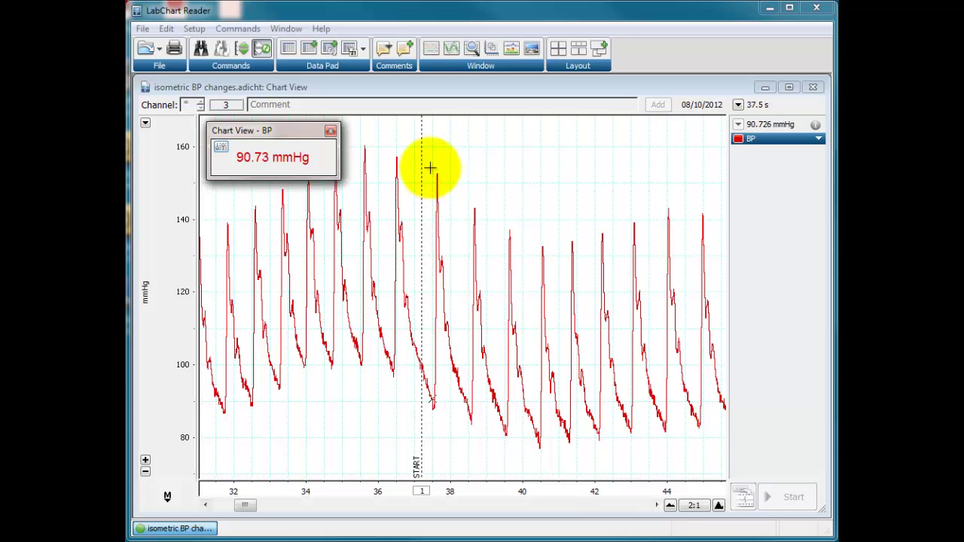
{"action": "mouse_move", "coordinate": [424, 155]}
{"action": "left_mouse_down"}
{"action": "mouse_move", "coordinate": [431, 187]}
{"action": "mouse_move", "coordinate": [548, 361]}
{"action": "mouse_move", "coordinate": [674, 463]}
{"action": "left_mouse_up"}
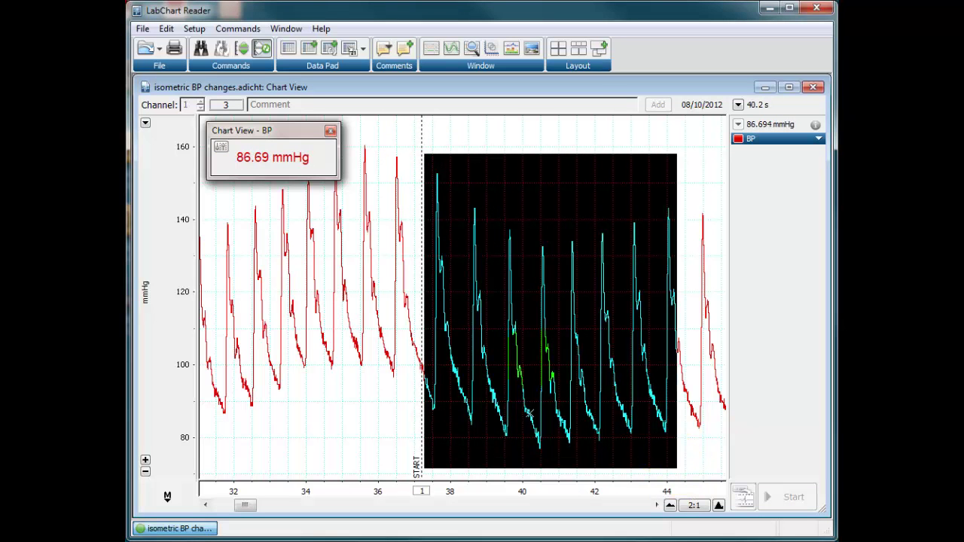
{"action": "left_click", "coordinate": [409, 312]}
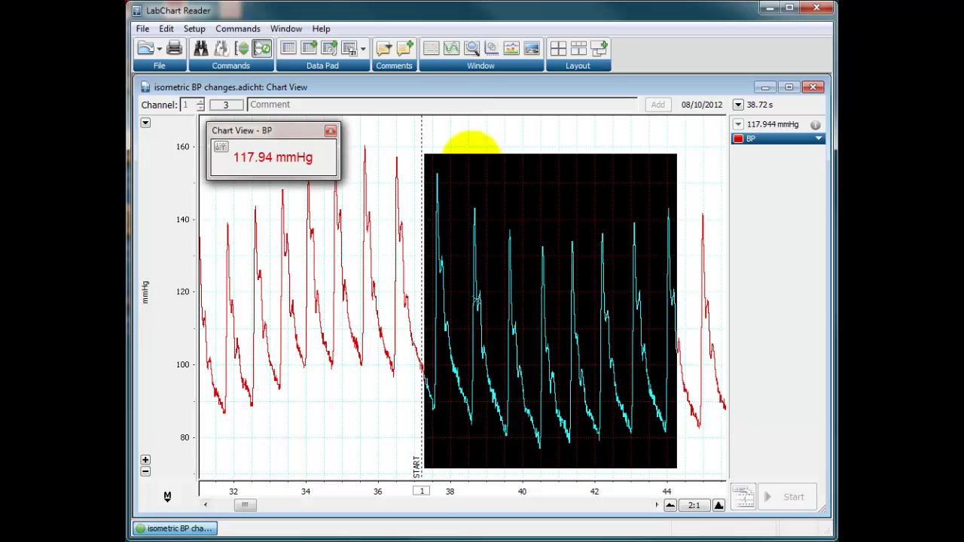
{"action": "mouse_move", "coordinate": [413, 342]}
{"action": "left_mouse_down"}
{"action": "mouse_move", "coordinate": [421, 370]}
{"action": "mouse_move", "coordinate": [416, 327]}
{"action": "mouse_move", "coordinate": [436, 323]}
{"action": "left_mouse_up"}
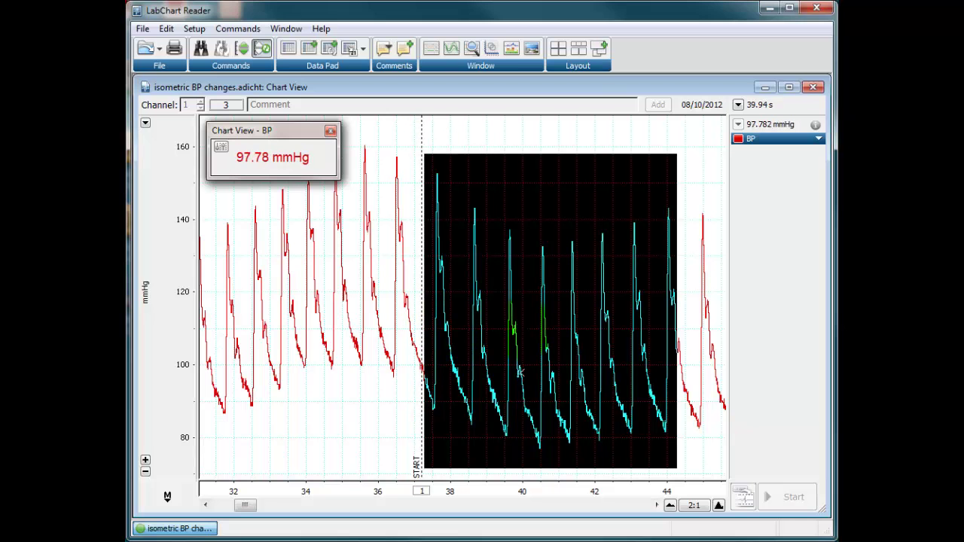
{"action": "left_click_drag", "start_coordinate": [681, 325], "coordinate": [698, 323]}
{"action": "mouse_move", "coordinate": [402, 306]}
{"action": "left_mouse_down"}
{"action": "mouse_move", "coordinate": [350, 308]}
{"action": "mouse_move", "coordinate": [421, 400]}
{"action": "mouse_move", "coordinate": [452, 357]}
{"action": "left_mouse_up"}
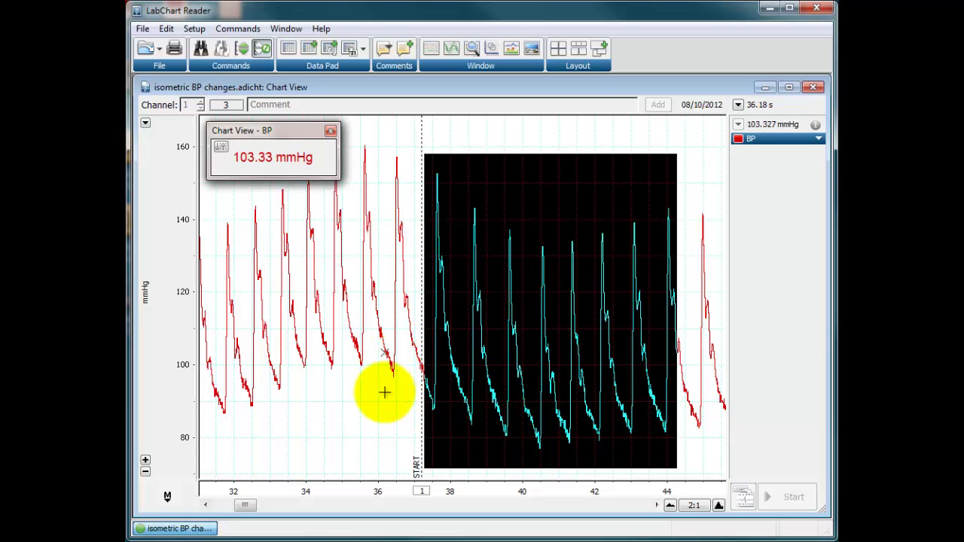
{"action": "left_click_drag", "start_coordinate": [383, 392], "coordinate": [385, 403]}
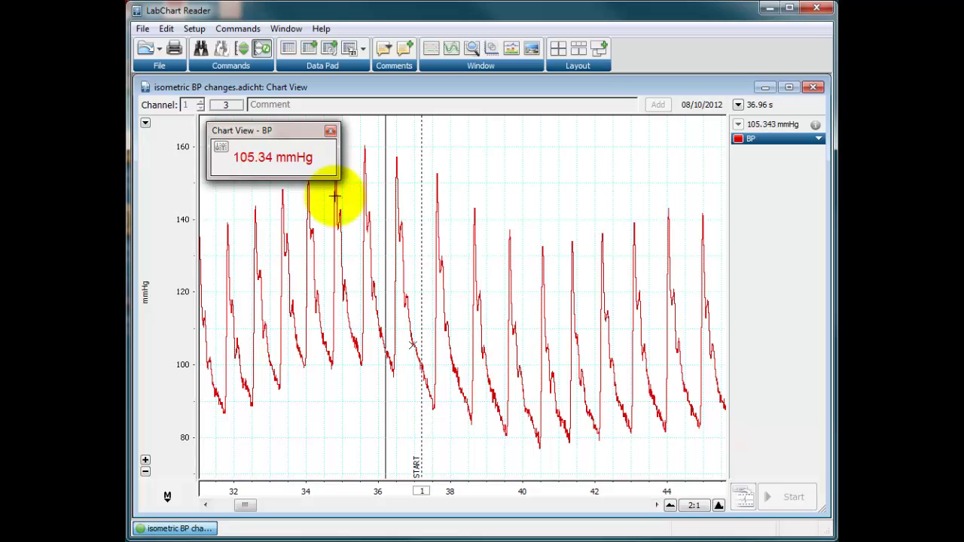
{"action": "left_click", "coordinate": [330, 132]}
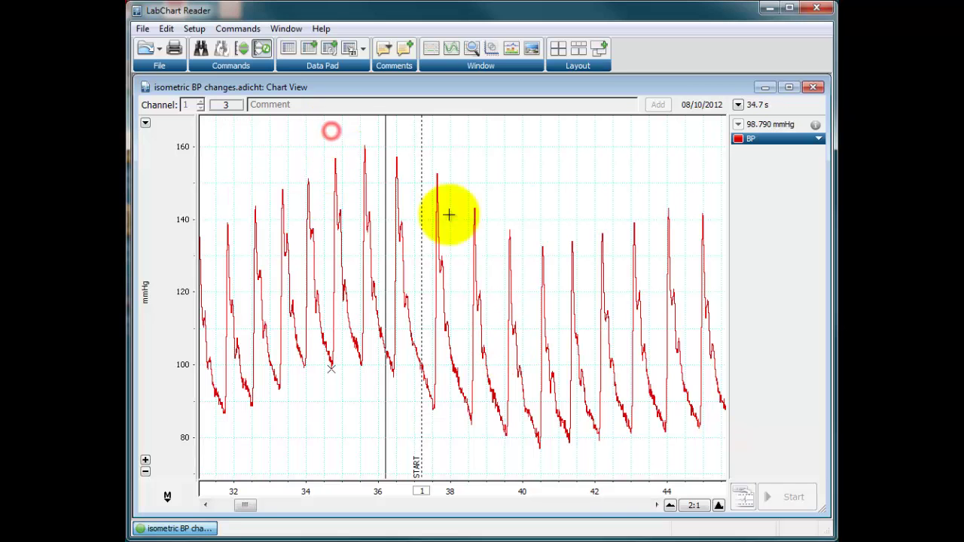
- In Channel Settings, increase to four channels and title the new ones SYS, MAP and DIA
{"action": "left_click", "coordinate": [658, 505]}
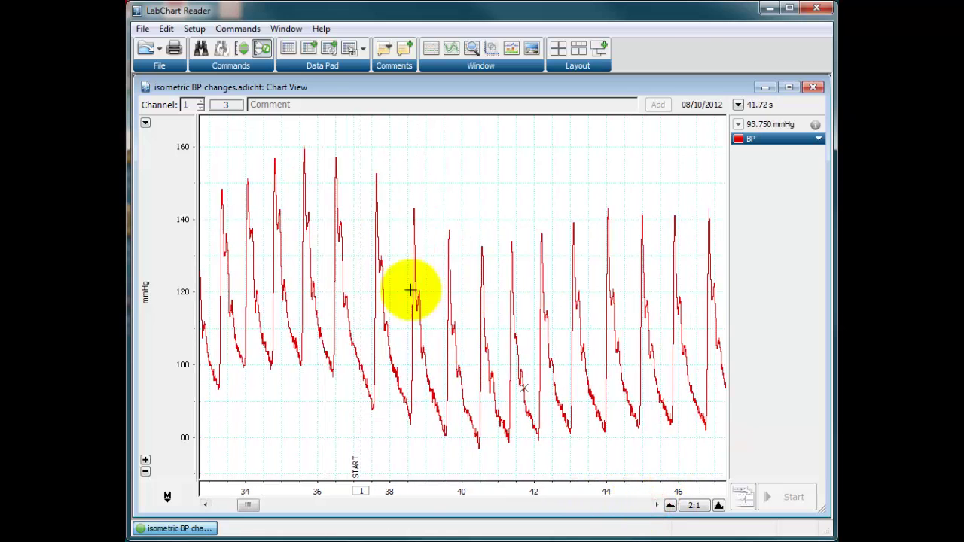
{"action": "left_click", "coordinate": [193, 30]}
{"action": "left_click", "coordinate": [203, 45]}
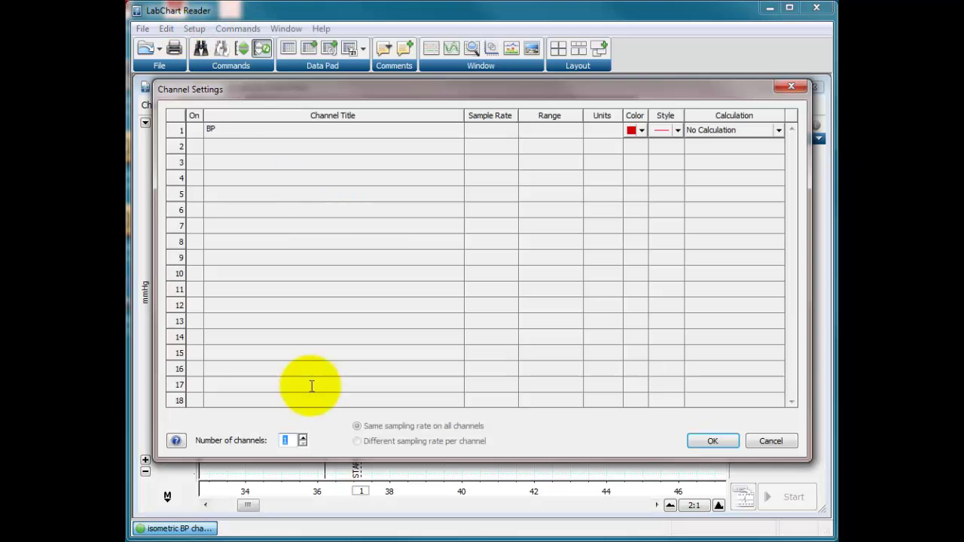
{"action": "left_click", "coordinate": [304, 437]}
{"action": "left_click", "coordinate": [303, 437]}
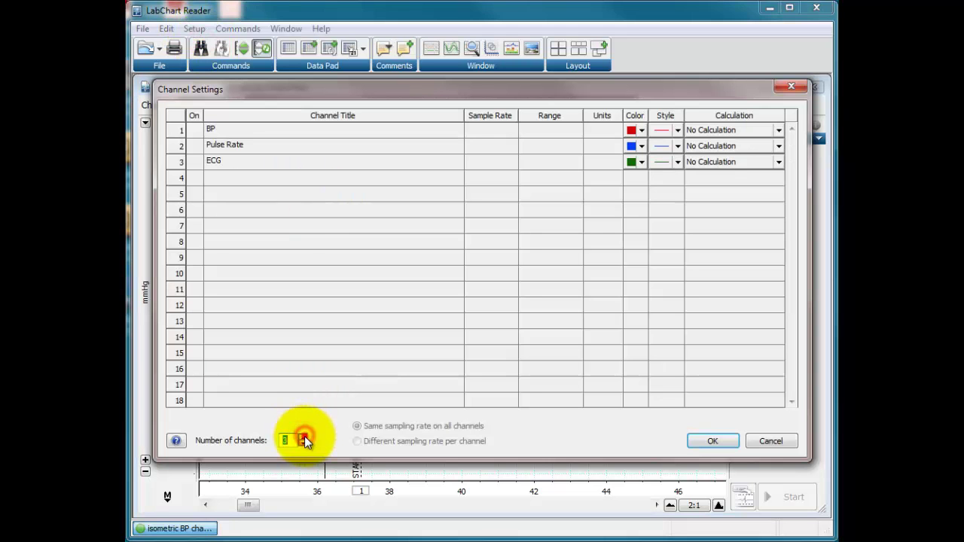
{"action": "left_click", "coordinate": [304, 437]}
{"action": "left_click", "coordinate": [269, 146]}
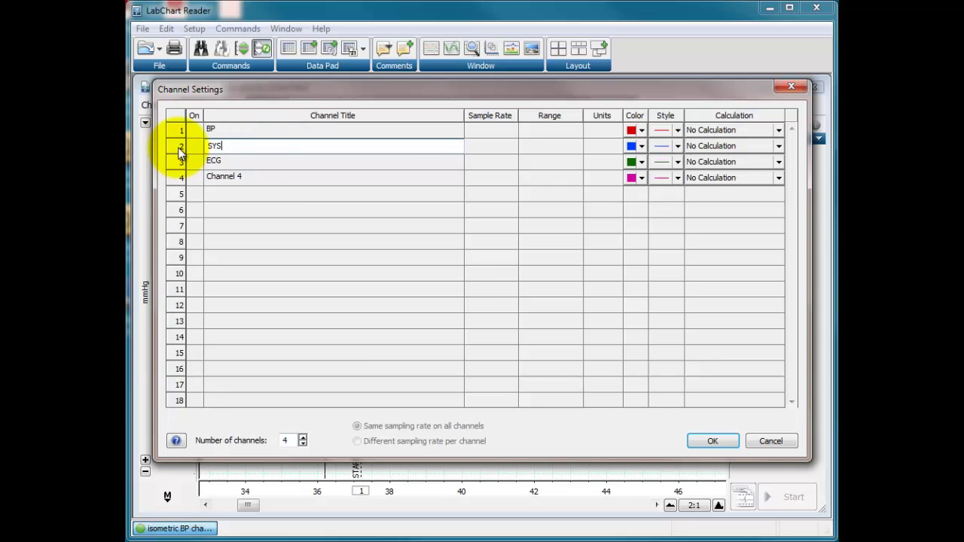
{"action": "left_click", "coordinate": [232, 160]}
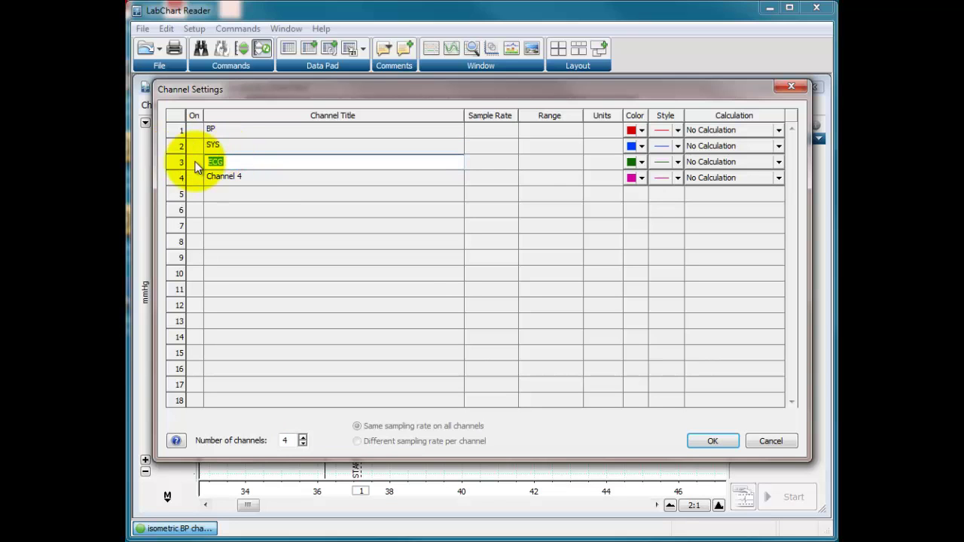
{"action": "double_click", "coordinate": [253, 177]}
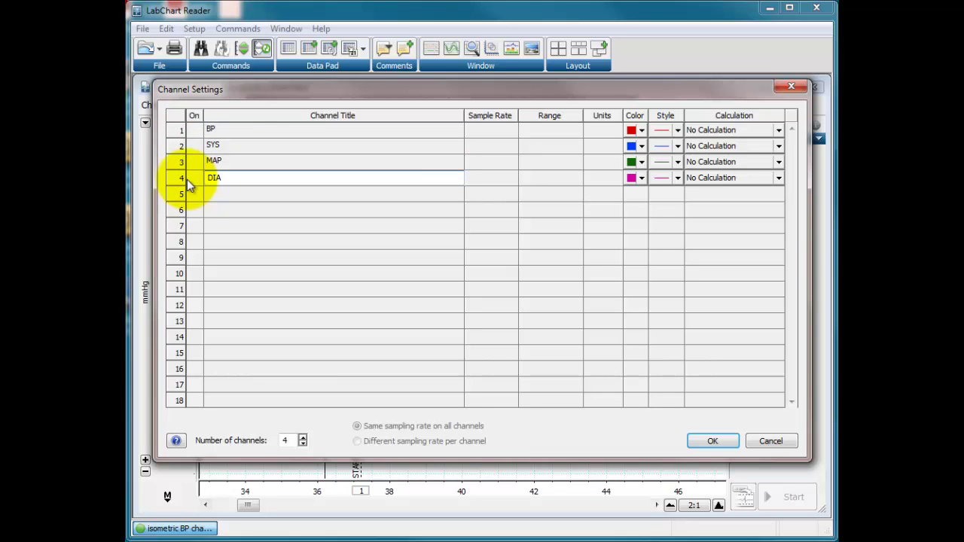
{"action": "left_click", "coordinate": [222, 147]}
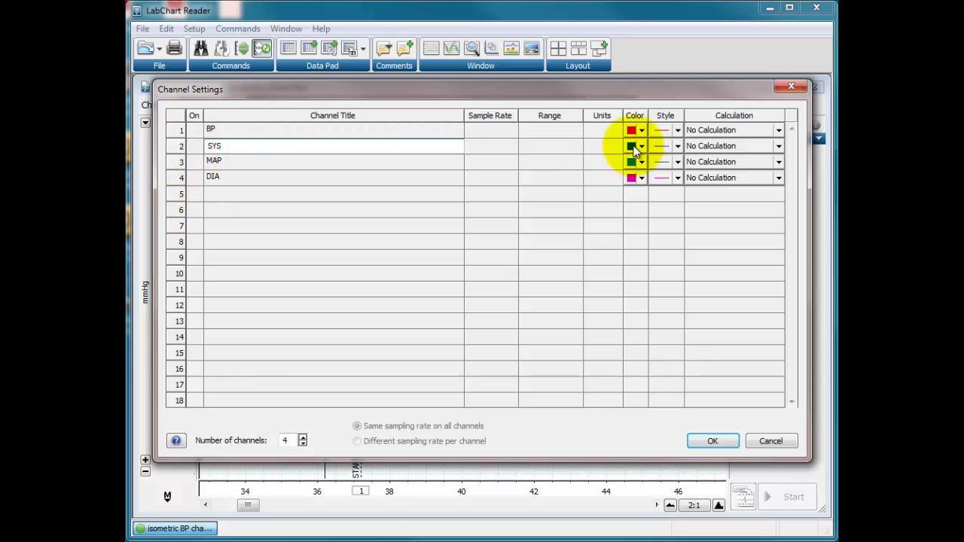
- Give SYS, MAP and DIA solid blue, green and magenta line styles and apply
{"action": "left_click", "coordinate": [675, 146]}
{"action": "left_click", "coordinate": [669, 194]}
{"action": "left_click", "coordinate": [675, 179]}
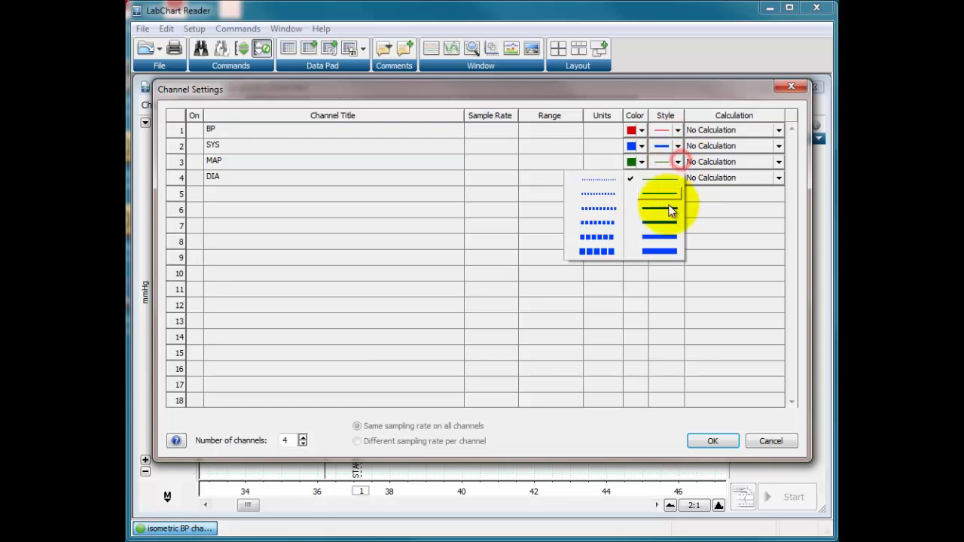
{"action": "left_click", "coordinate": [675, 181]}
{"action": "left_click", "coordinate": [675, 180]}
{"action": "left_click", "coordinate": [669, 218]}
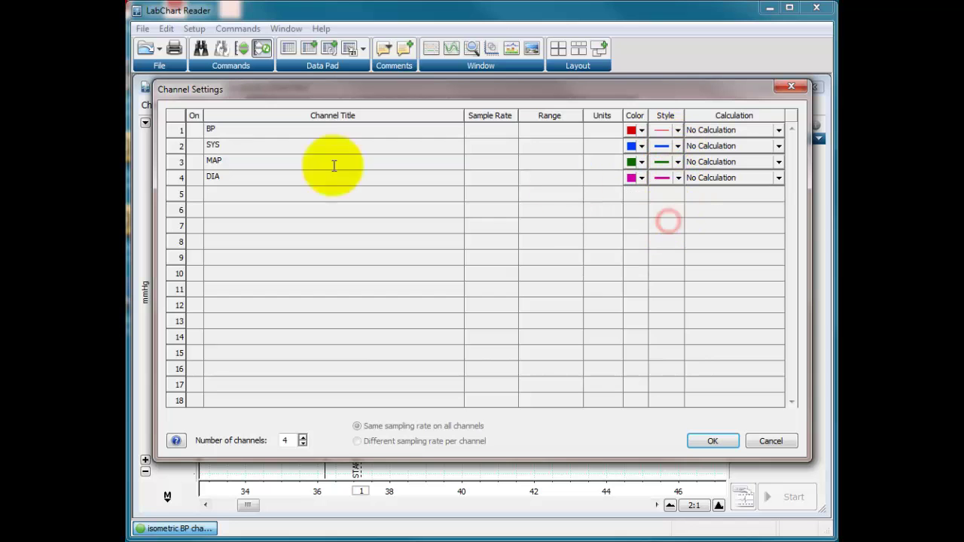
{"action": "left_click", "coordinate": [719, 442]}
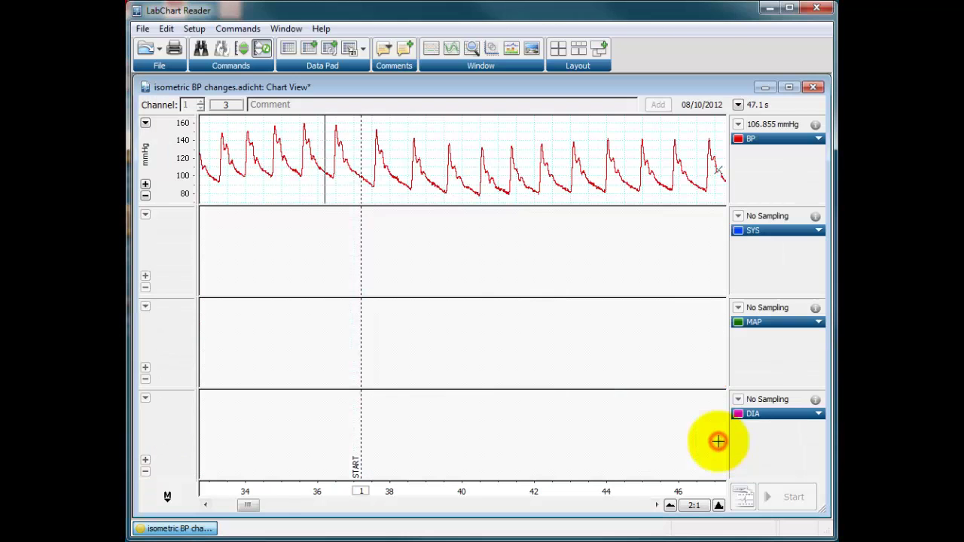
- Compress the time axis to 50:1 to show the entire BP recording
{"action": "left_click", "coordinate": [670, 506]}
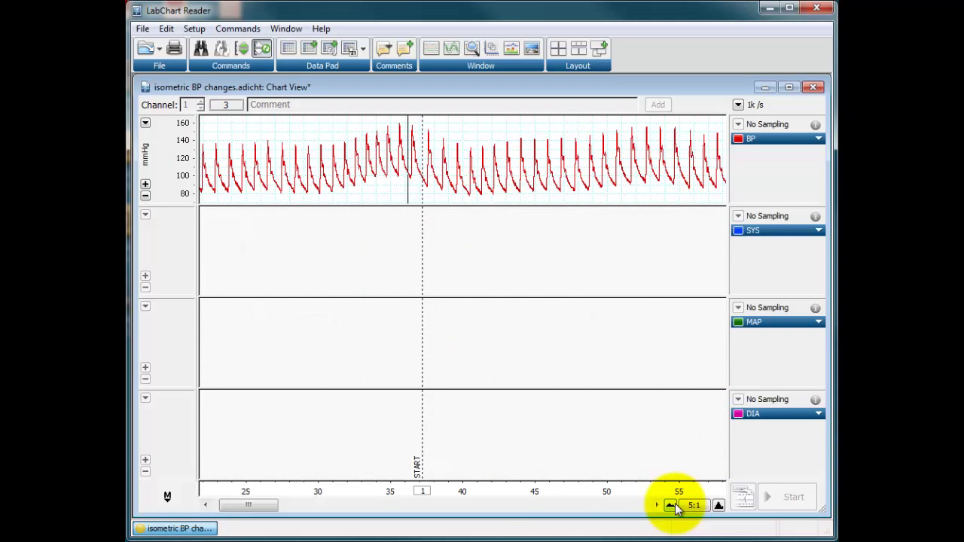
{"action": "left_click", "coordinate": [672, 506]}
{"action": "left_click", "coordinate": [671, 506]}
{"action": "left_click", "coordinate": [671, 506]}
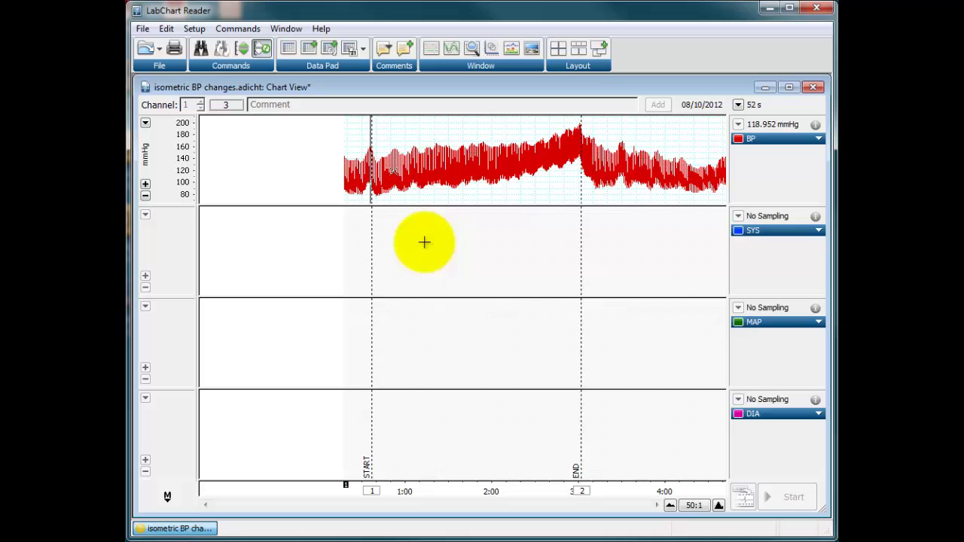
- Set SYS as a cyclic Maximum of BP using the Cardiovascular - Finger Pulse preset
{"action": "left_click", "coordinate": [805, 230]}
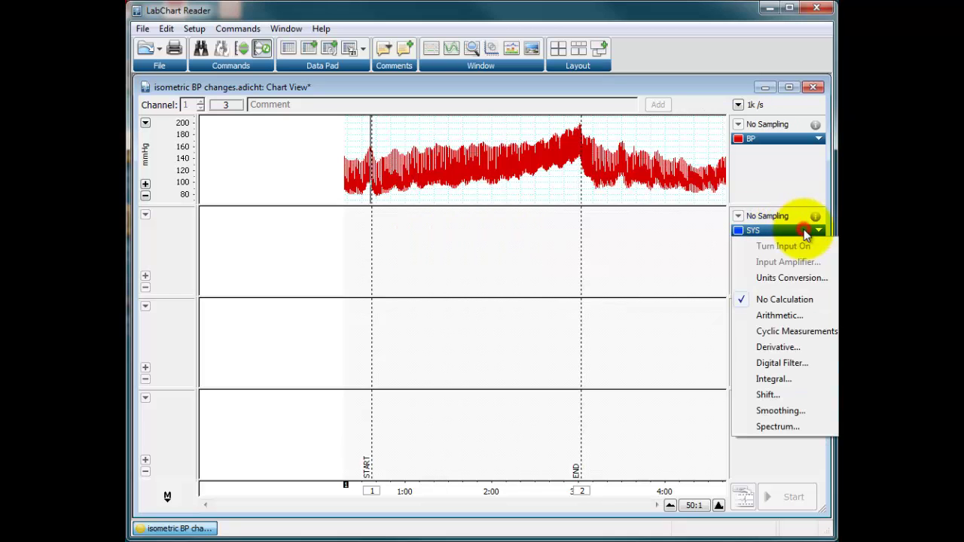
{"action": "left_click", "coordinate": [796, 331]}
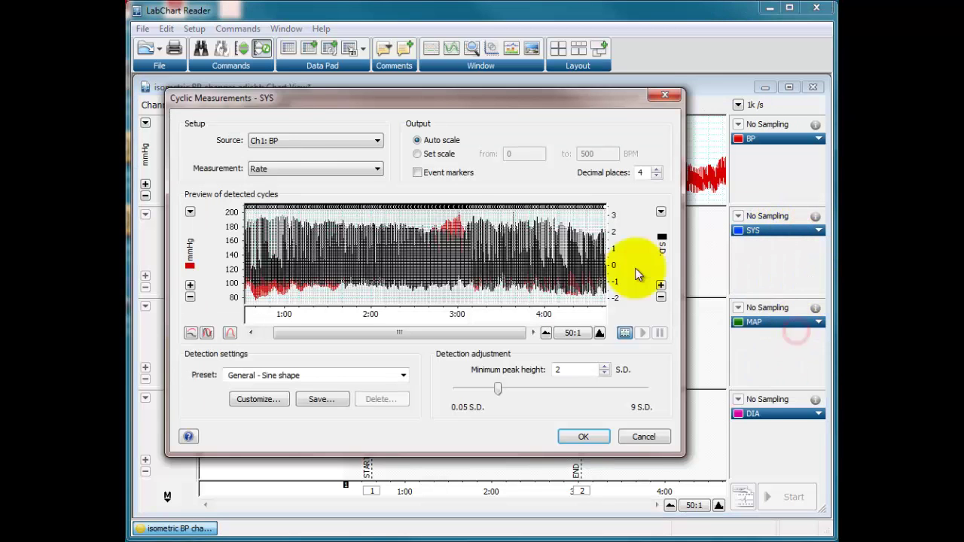
{"action": "left_click", "coordinate": [327, 141]}
{"action": "left_click", "coordinate": [304, 151]}
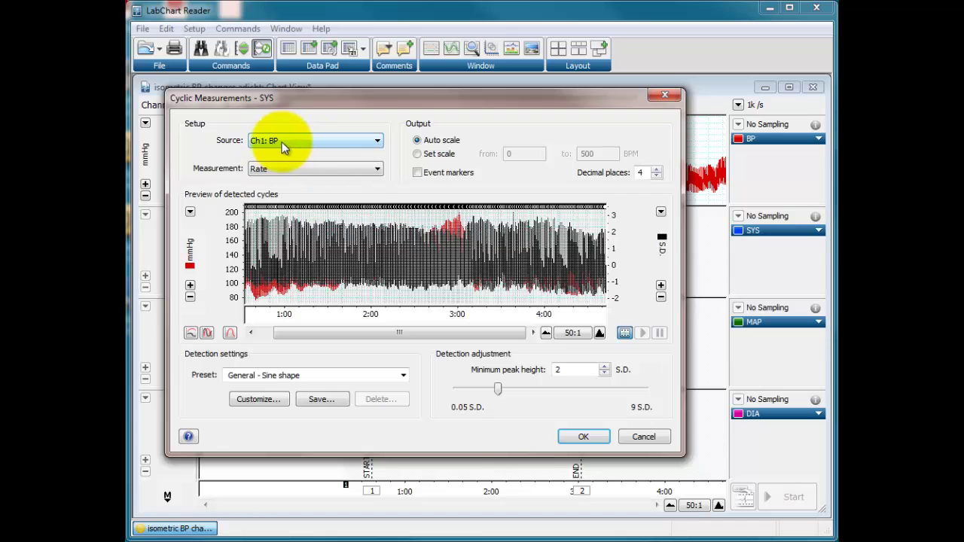
{"action": "left_click", "coordinate": [278, 170]}
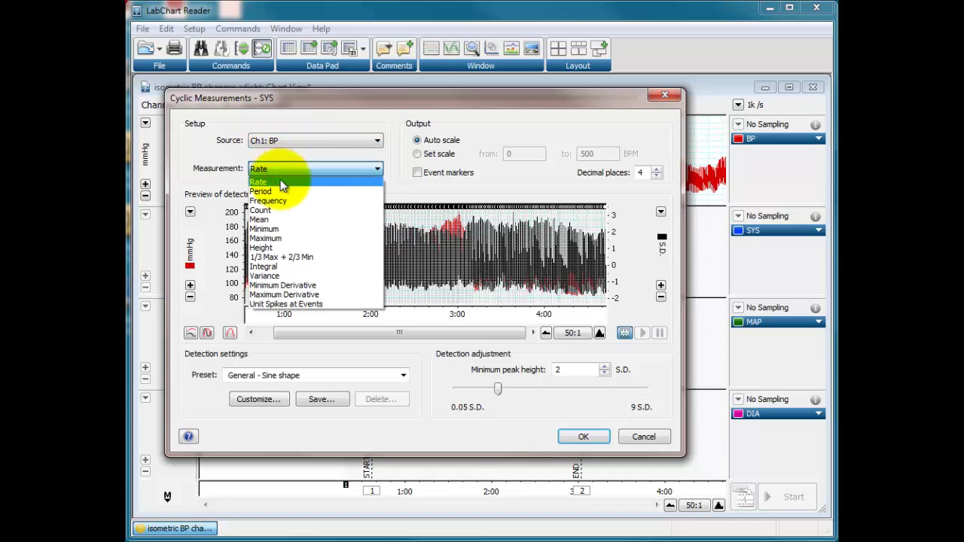
{"action": "left_click", "coordinate": [278, 238]}
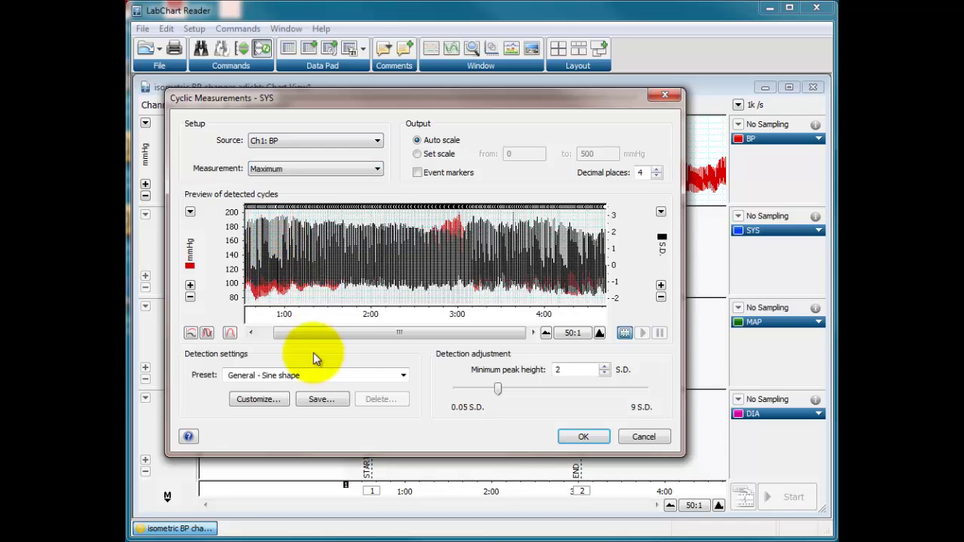
{"action": "left_click", "coordinate": [269, 377]}
{"action": "left_click", "coordinate": [271, 379]}
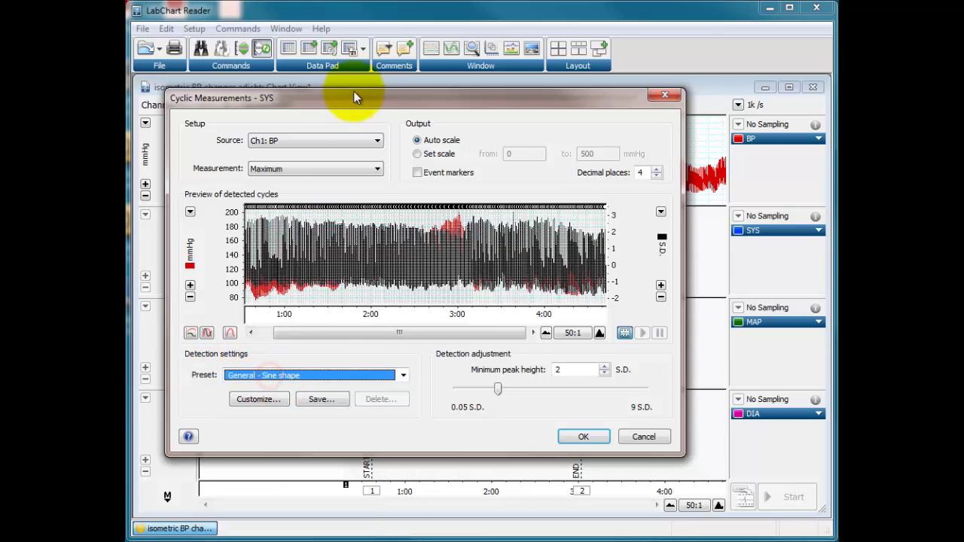
{"action": "left_click_drag", "start_coordinate": [353, 94], "coordinate": [390, 23]}
{"action": "left_click", "coordinate": [384, 293]}
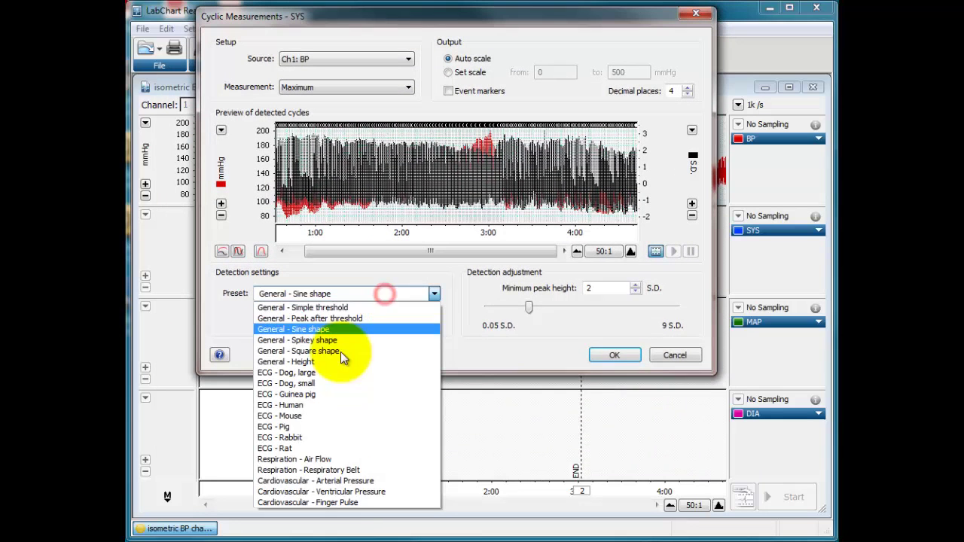
{"action": "left_click", "coordinate": [345, 501]}
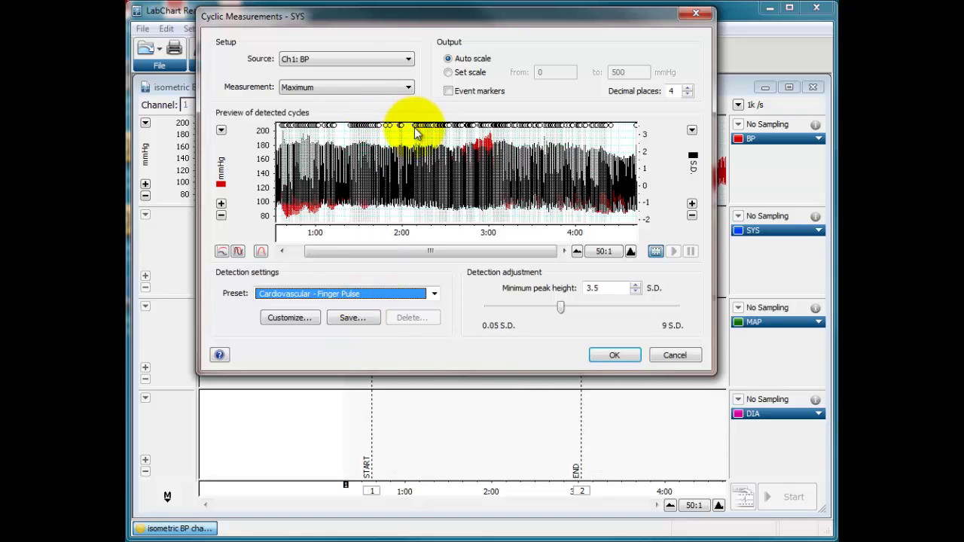
- Set the minimum peak height to about 1.75 and one decimal place, then compute SYS
{"action": "left_click", "coordinate": [631, 251]}
{"action": "left_click", "coordinate": [631, 251]}
{"action": "left_click", "coordinate": [631, 251]}
{"action": "left_click", "coordinate": [630, 251]}
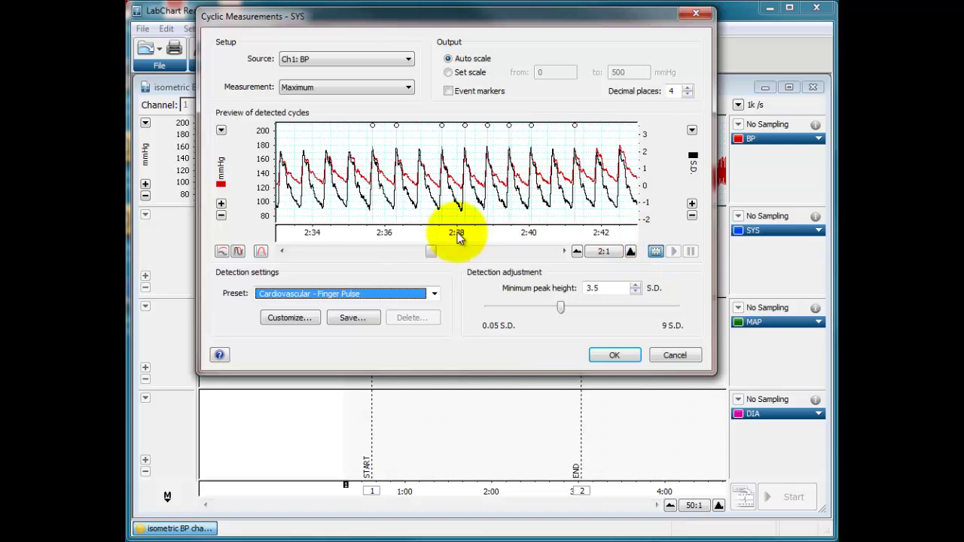
{"action": "left_click_drag", "start_coordinate": [430, 251], "coordinate": [439, 252]}
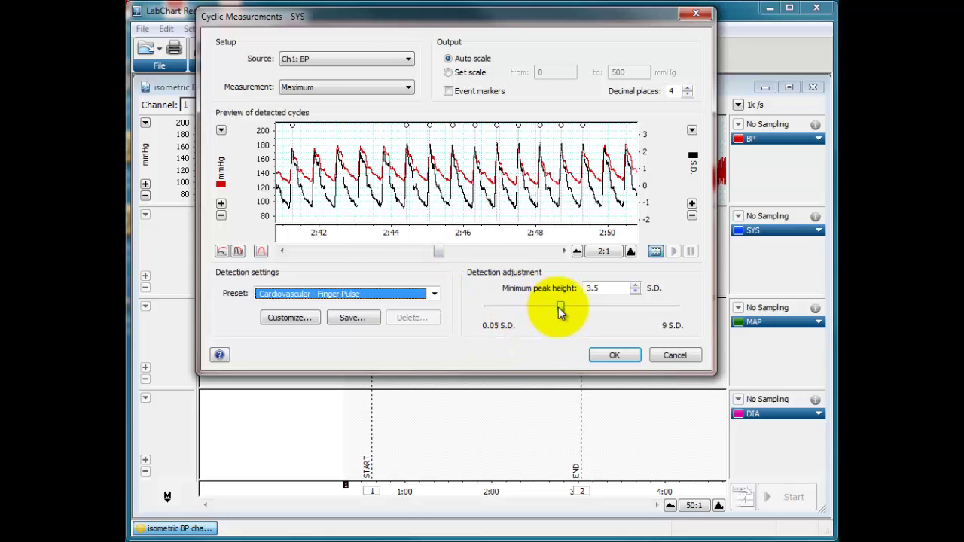
{"action": "left_click_drag", "start_coordinate": [560, 308], "coordinate": [533, 314]}
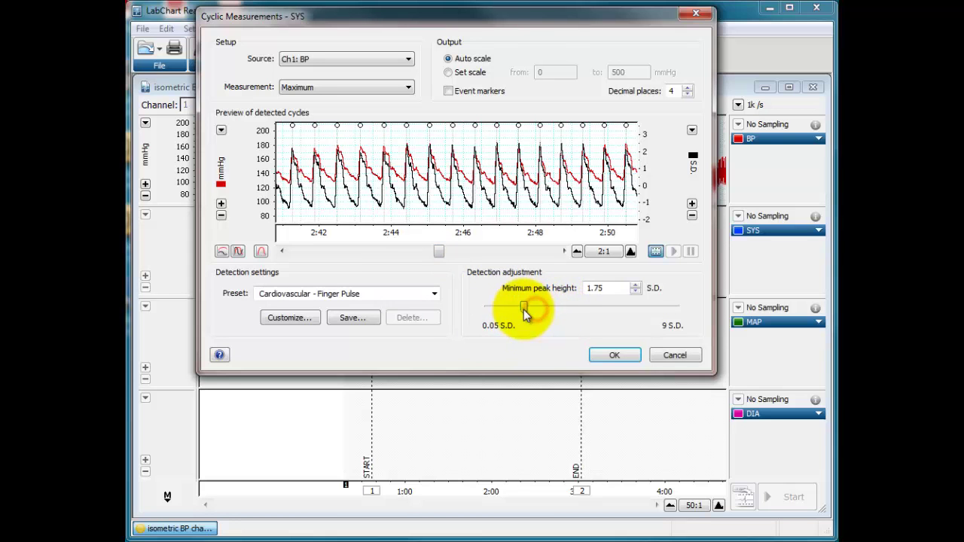
{"action": "left_click_drag", "start_coordinate": [523, 310], "coordinate": [606, 308]}
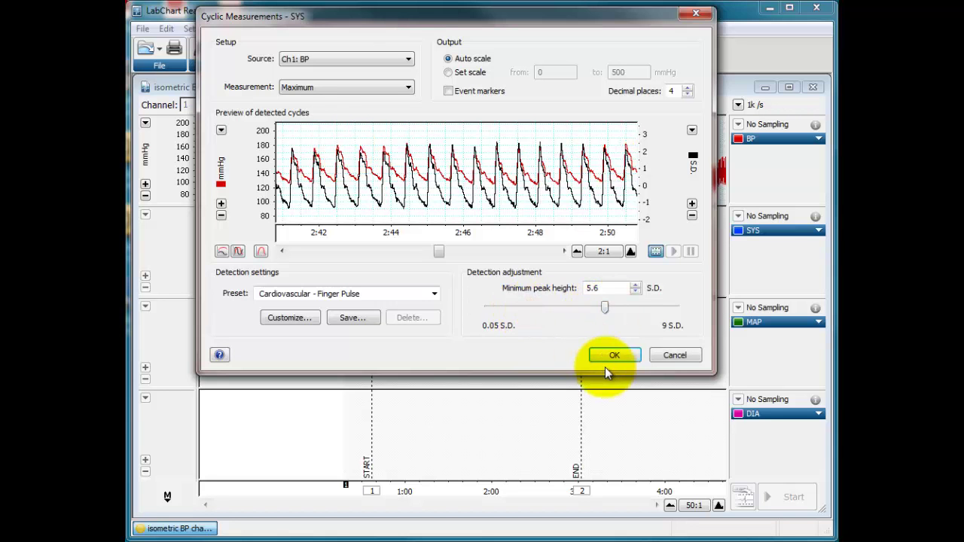
{"action": "left_click_drag", "start_coordinate": [606, 309], "coordinate": [525, 309]}
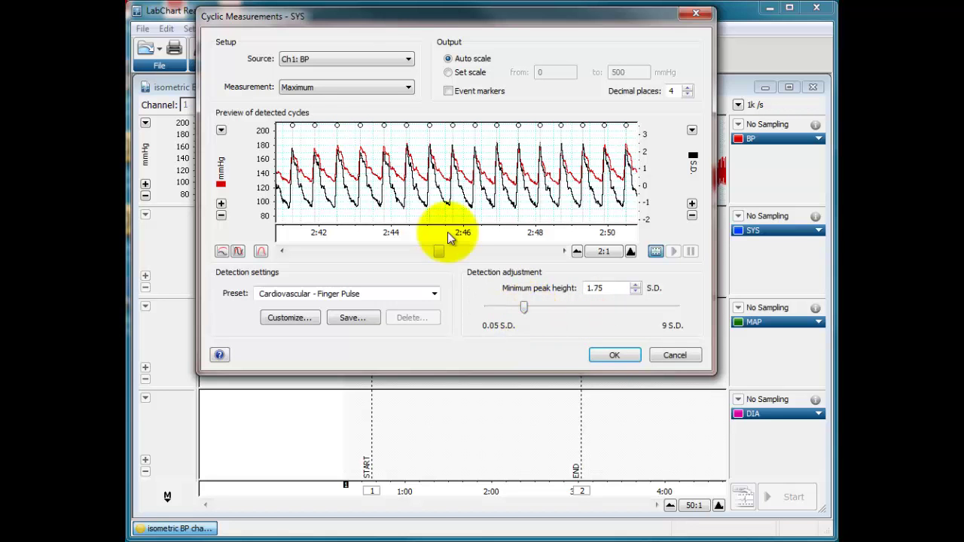
{"action": "left_click_drag", "start_coordinate": [440, 253], "coordinate": [547, 259]}
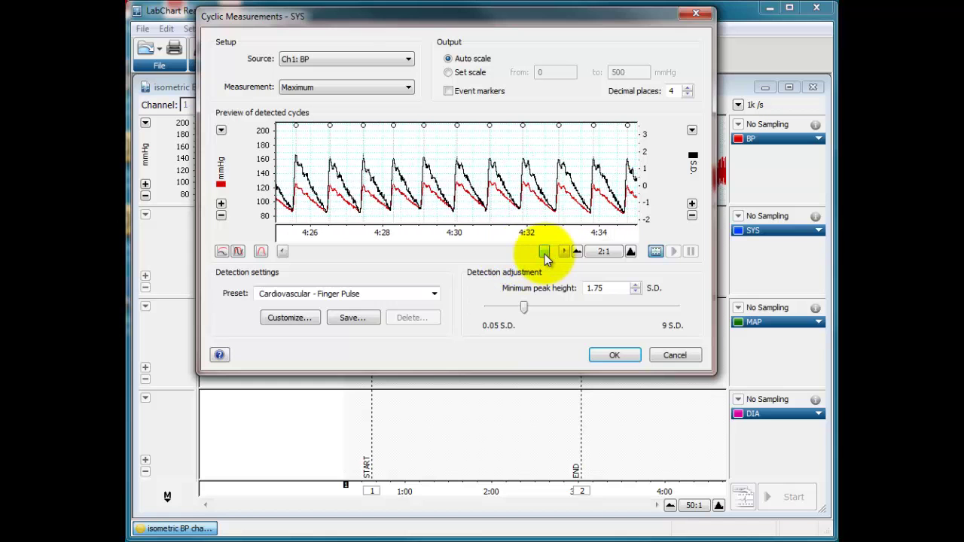
{"action": "left_click", "coordinate": [687, 94]}
{"action": "left_click", "coordinate": [687, 94]}
{"action": "left_click", "coordinate": [687, 94]}
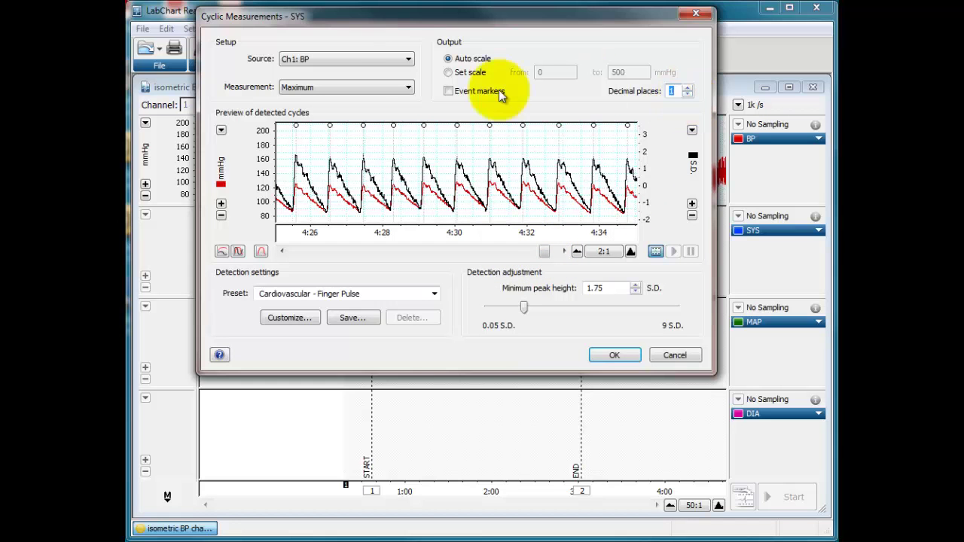
{"action": "left_click", "coordinate": [627, 354]}
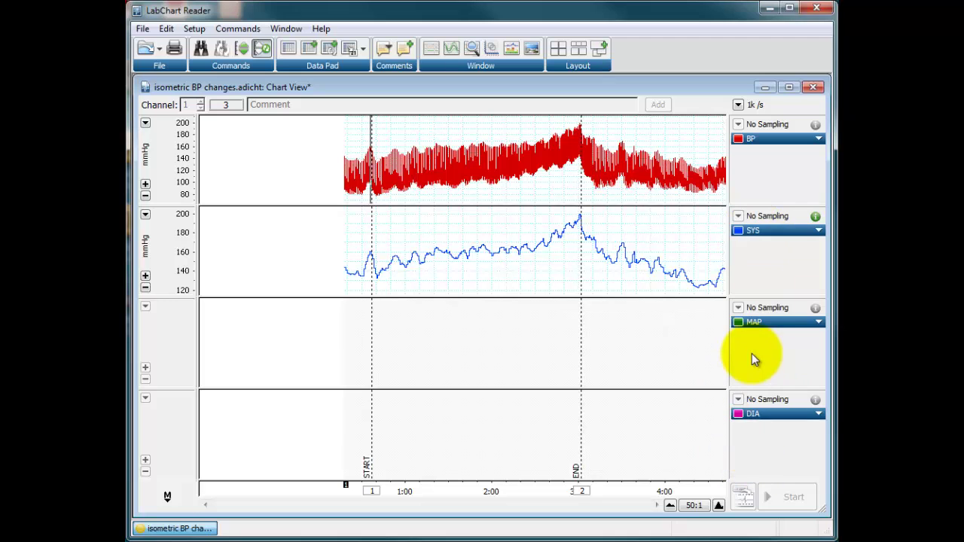
- Set DIA as a cyclic Minimum of BP using the Cardiovascular - Finger Pulse preset
{"action": "left_click", "coordinate": [781, 415]}
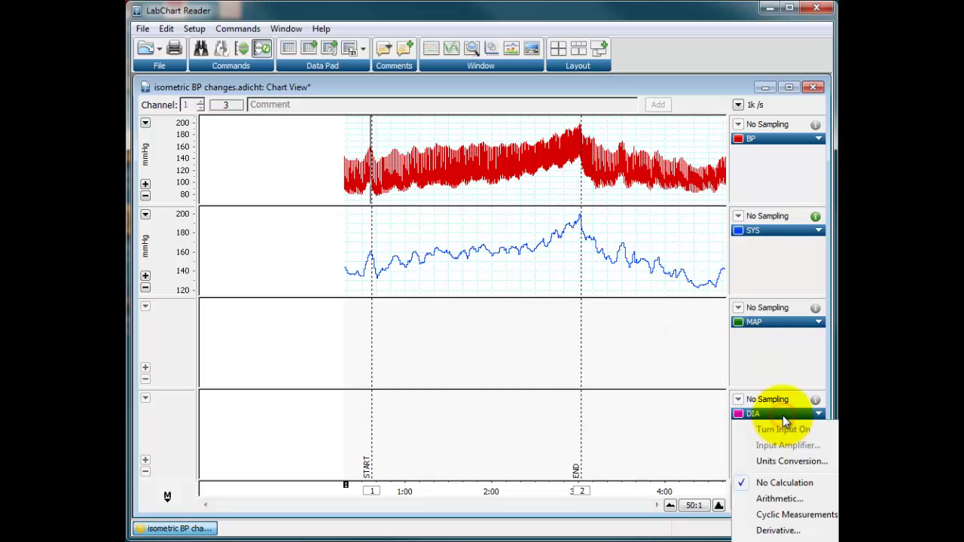
{"action": "left_click", "coordinate": [783, 516]}
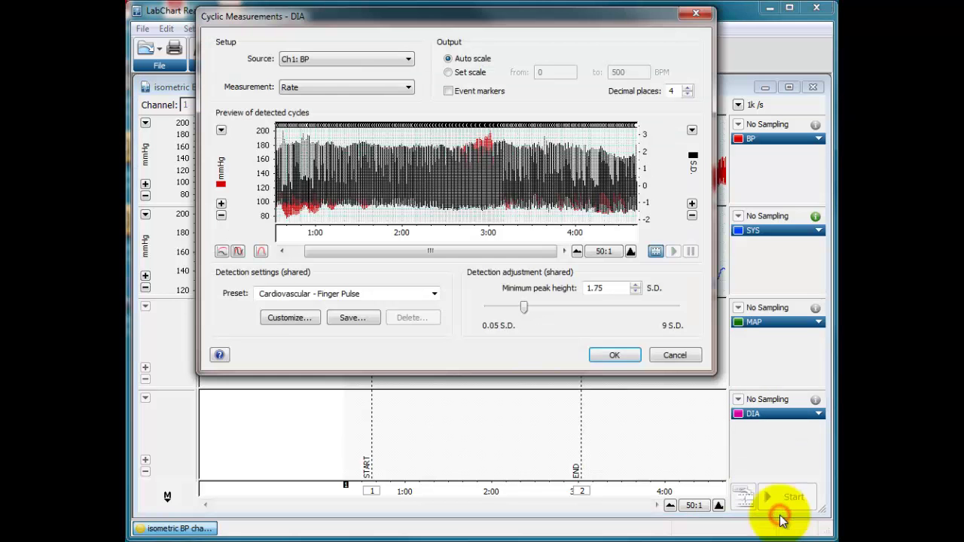
{"action": "left_click", "coordinate": [390, 65]}
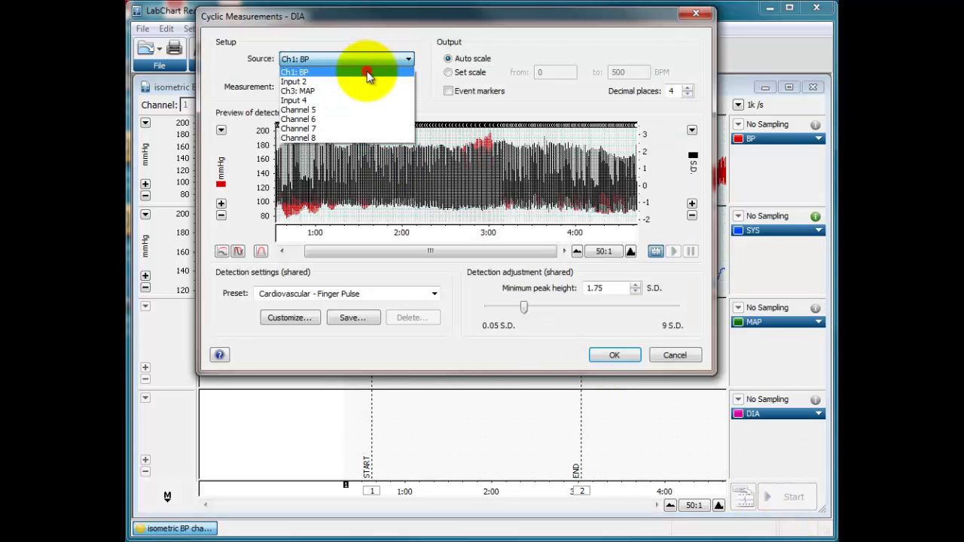
{"action": "left_click", "coordinate": [369, 75]}
{"action": "left_click", "coordinate": [370, 84]}
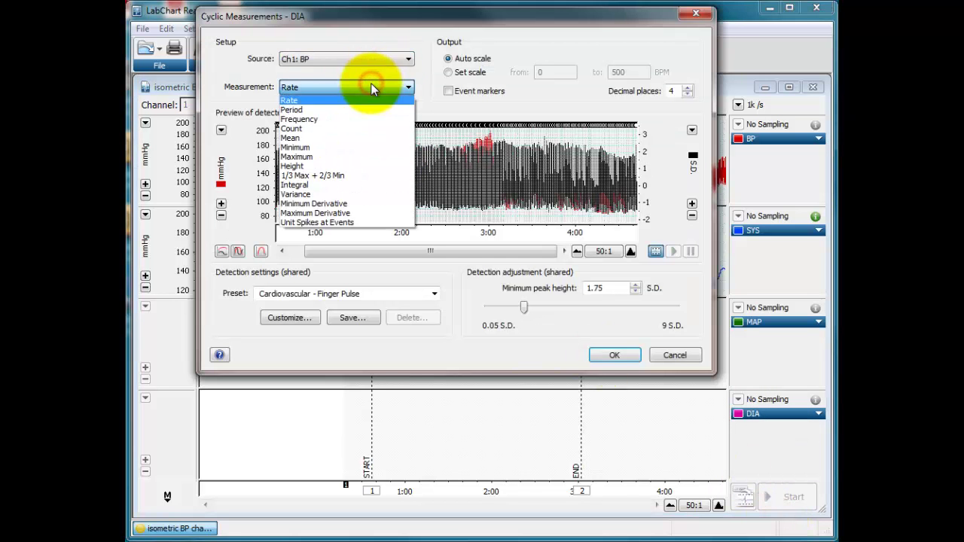
{"action": "left_click", "coordinate": [325, 146]}
{"action": "left_click", "coordinate": [389, 295]}
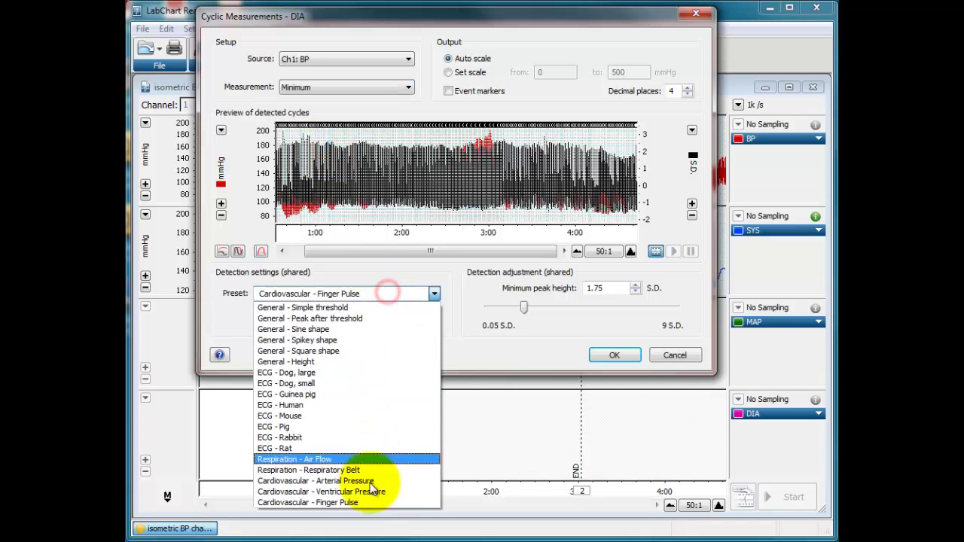
{"action": "left_click", "coordinate": [376, 503]}
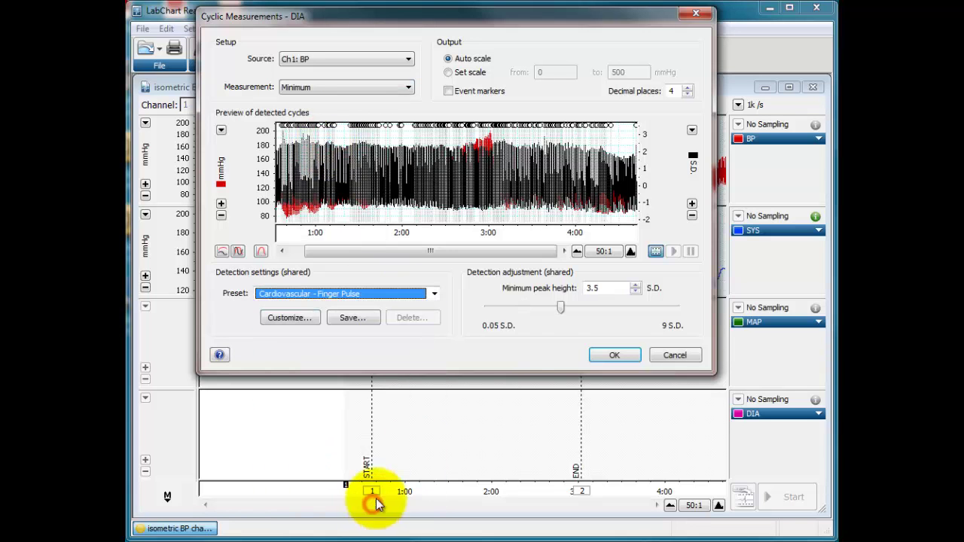
- Lower the minimum peak height to 2.5 and reduce the decimal places
{"action": "left_click", "coordinate": [629, 251]}
{"action": "left_click", "coordinate": [629, 251]}
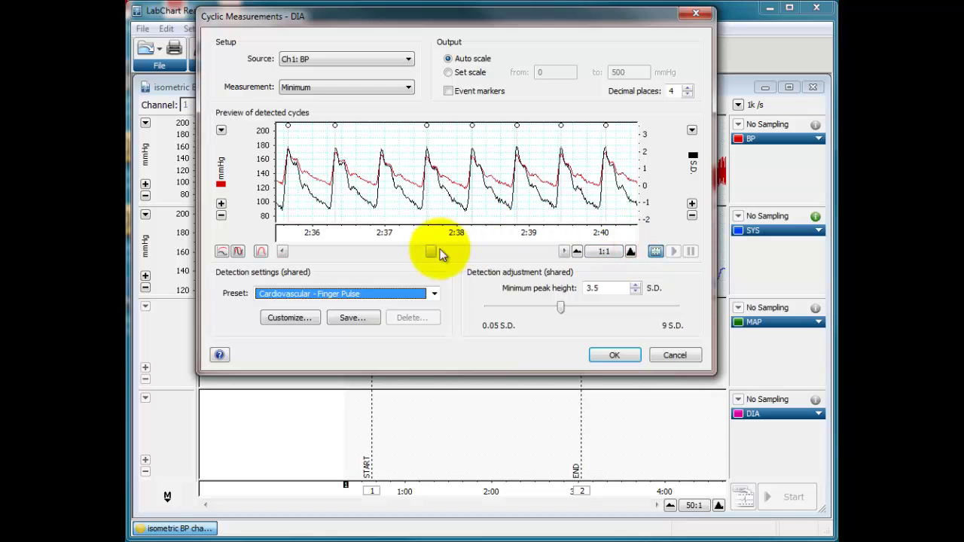
{"action": "left_click_drag", "start_coordinate": [431, 251], "coordinate": [450, 250]}
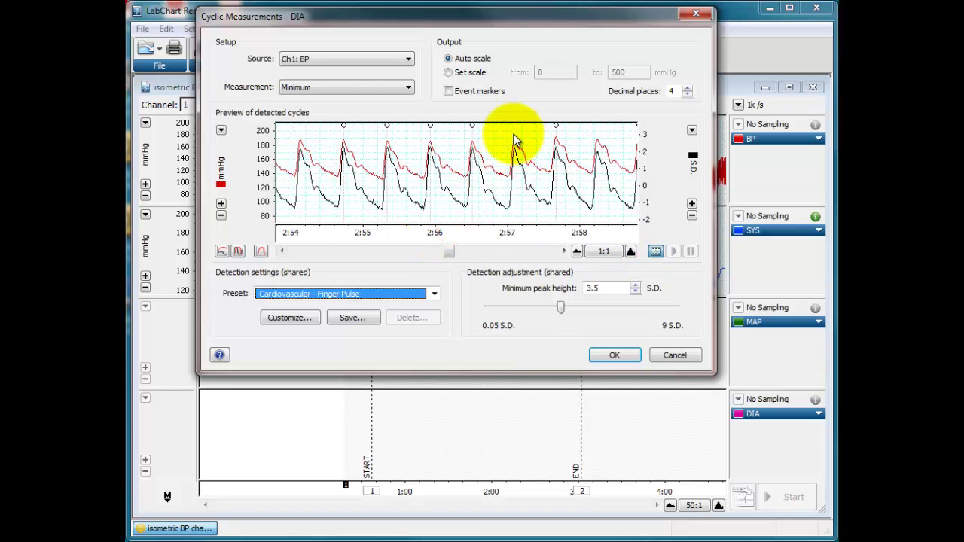
{"action": "left_click", "coordinate": [541, 307]}
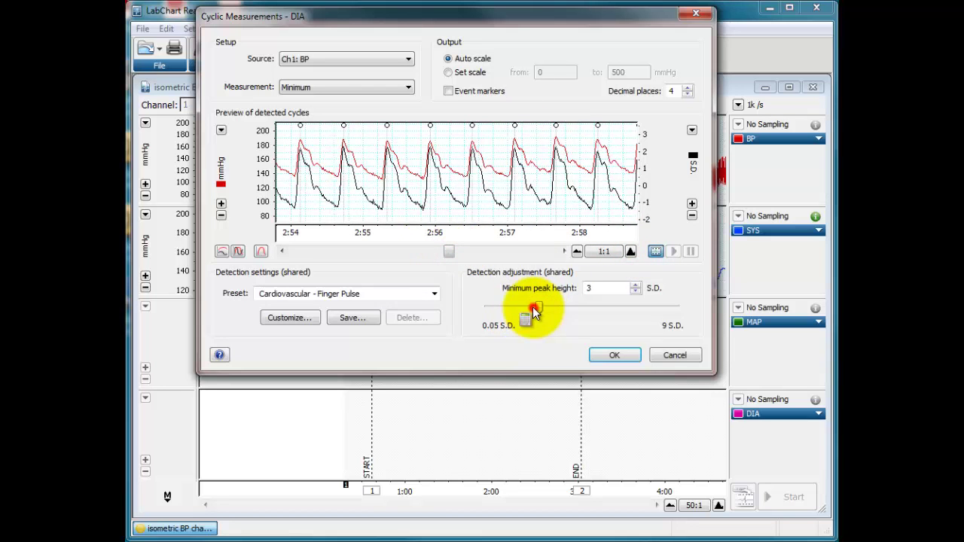
{"action": "mouse_move", "coordinate": [457, 254]}
{"action": "left_mouse_down"}
{"action": "mouse_move", "coordinate": [546, 253]}
{"action": "mouse_move", "coordinate": [391, 253]}
{"action": "left_mouse_up"}
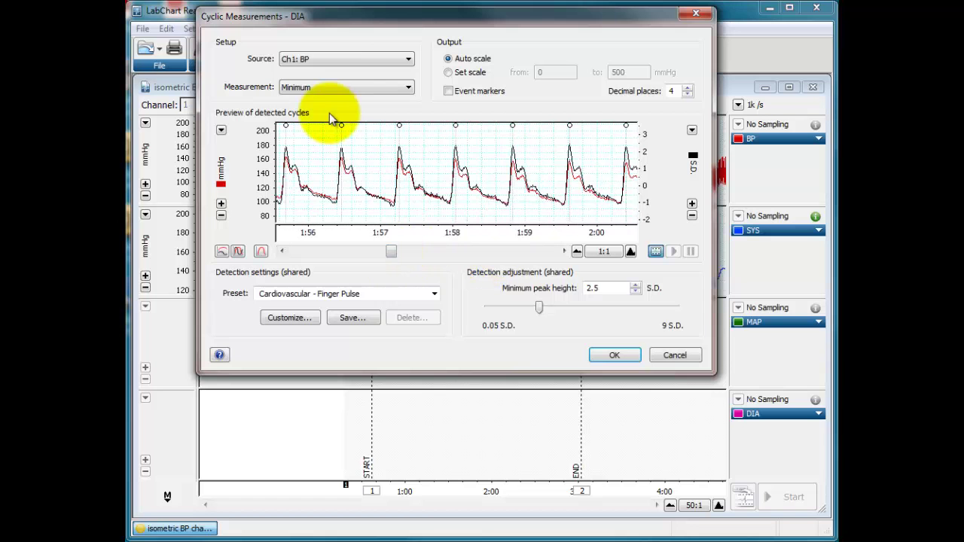
{"action": "left_click", "coordinate": [687, 95]}
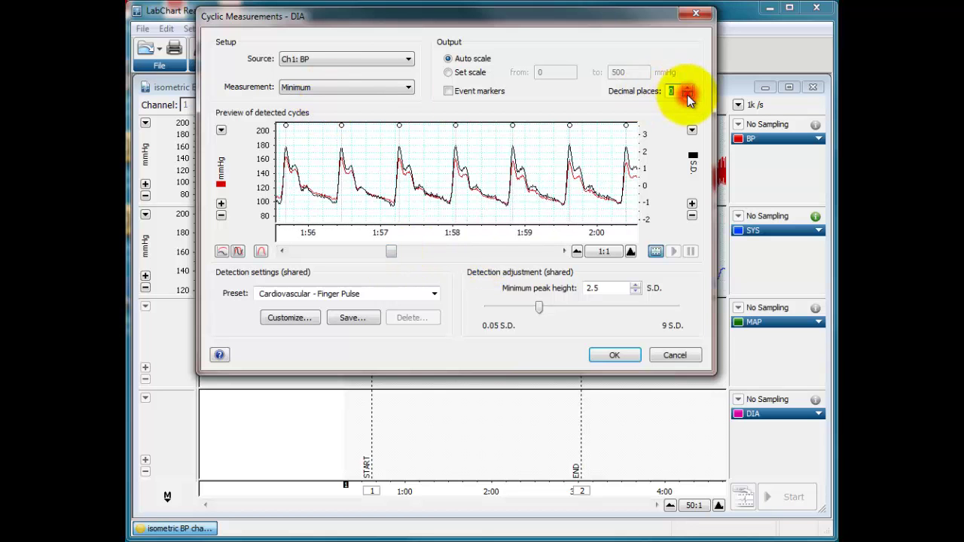
{"action": "left_click", "coordinate": [687, 95]}
- Compute the DIA trace, then float the DIA and SYS readouts into enlarged windows
{"action": "left_click", "coordinate": [614, 355]}
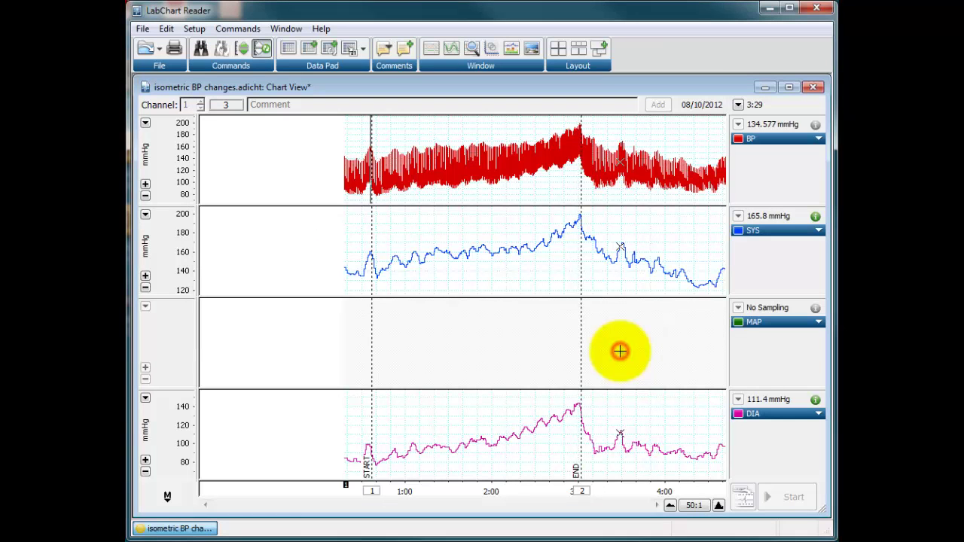
{"action": "left_click_drag", "start_coordinate": [760, 399], "coordinate": [252, 402]}
{"action": "mouse_move", "coordinate": [758, 216]}
{"action": "left_mouse_down"}
{"action": "mouse_move", "coordinate": [263, 217]}
{"action": "mouse_move", "coordinate": [255, 208]}
{"action": "left_mouse_up"}
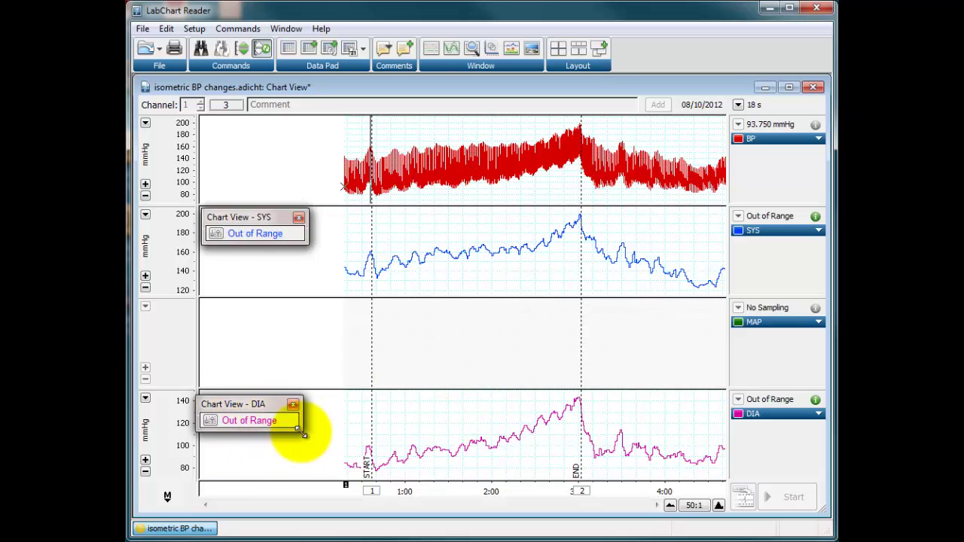
{"action": "left_click_drag", "start_coordinate": [305, 435], "coordinate": [333, 447]}
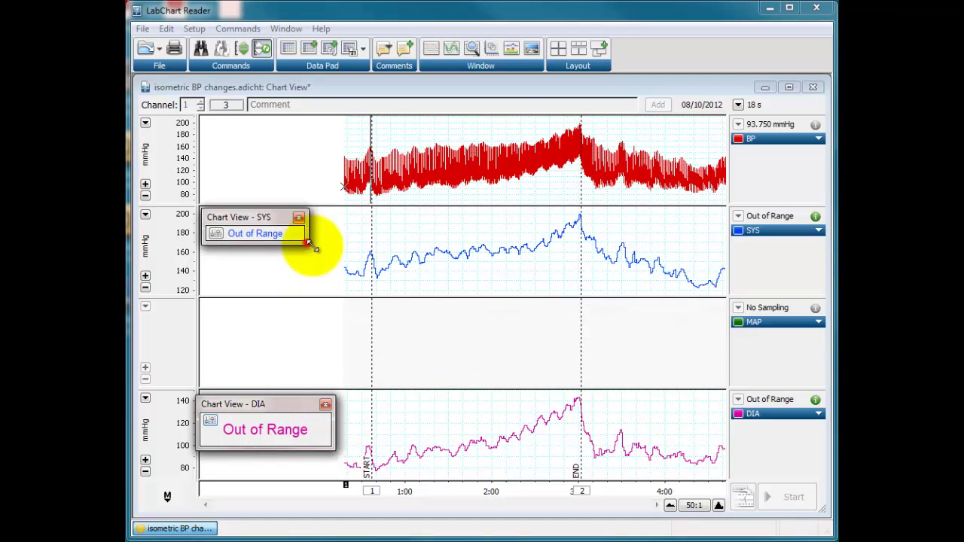
{"action": "left_click_drag", "start_coordinate": [309, 245], "coordinate": [334, 263]}
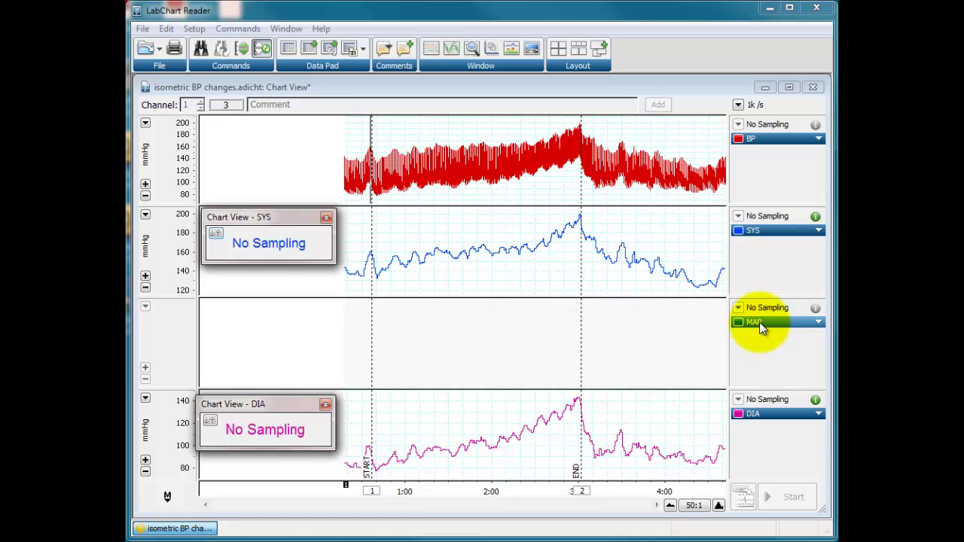
- Set MAP as a cyclic 1/3 Max + 2/3 Min measurement of Ch1: BP
{"action": "left_click", "coordinate": [761, 326]}
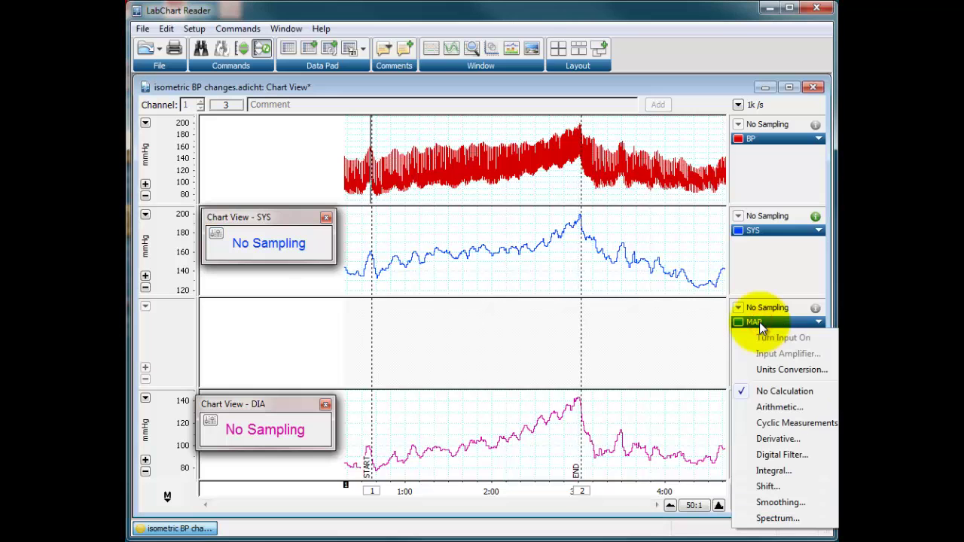
{"action": "left_click", "coordinate": [780, 422]}
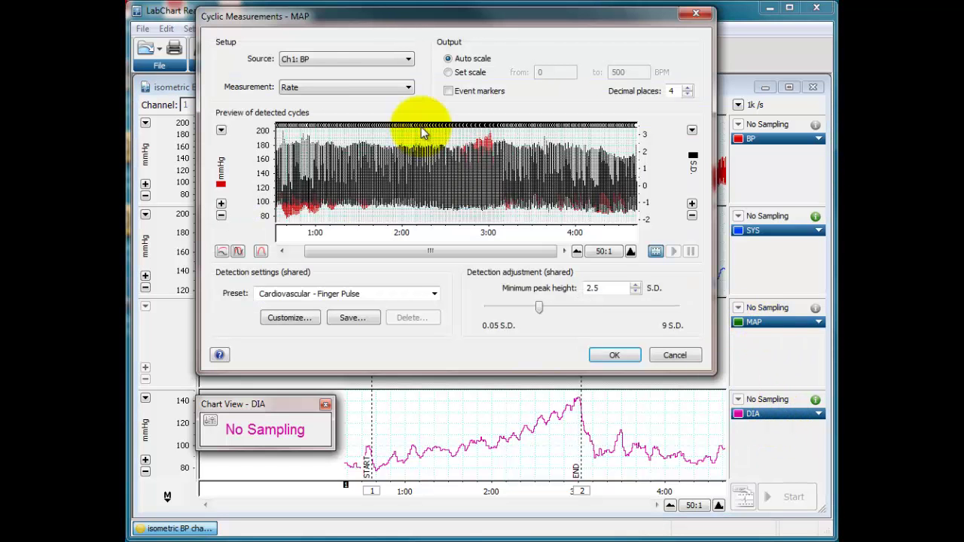
{"action": "left_click", "coordinate": [376, 61]}
{"action": "left_click", "coordinate": [348, 71]}
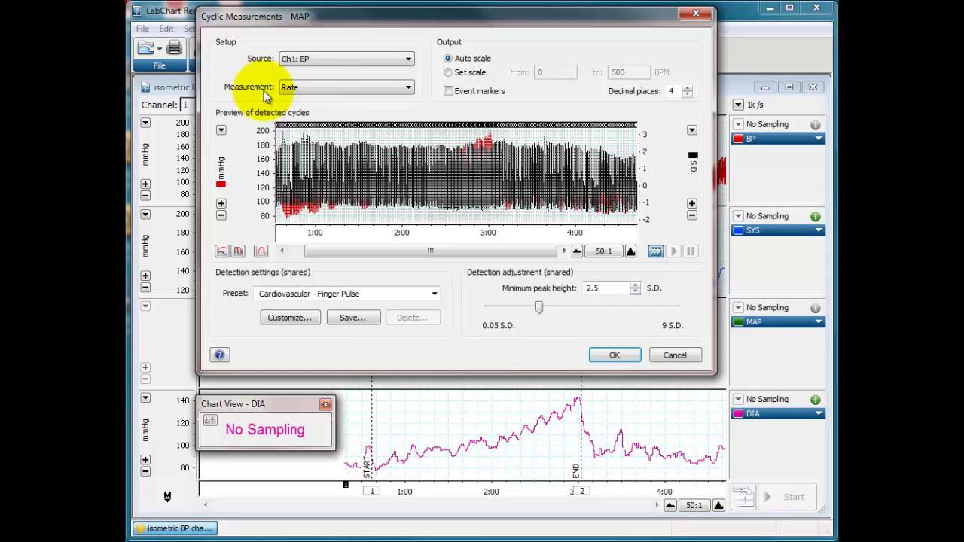
{"action": "left_click", "coordinate": [338, 88]}
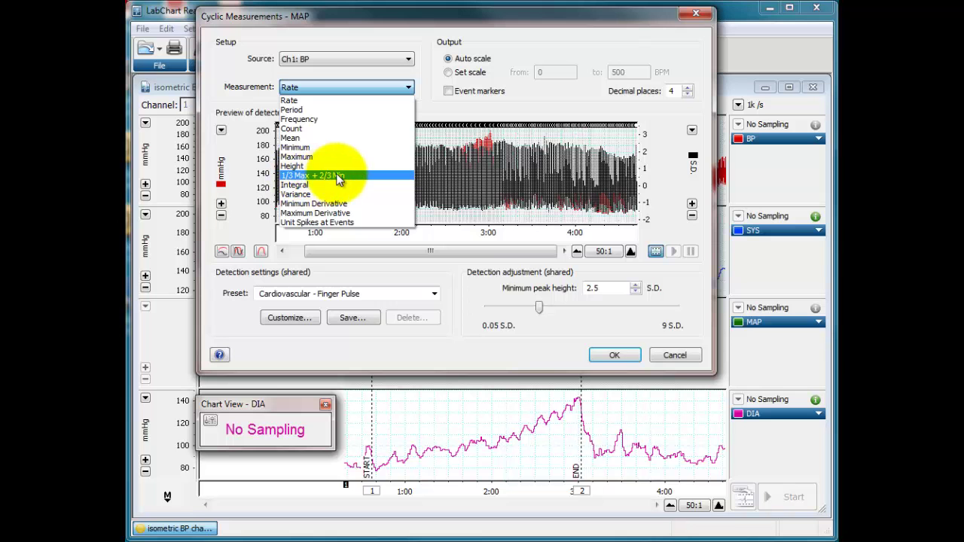
{"action": "left_click", "coordinate": [337, 177]}
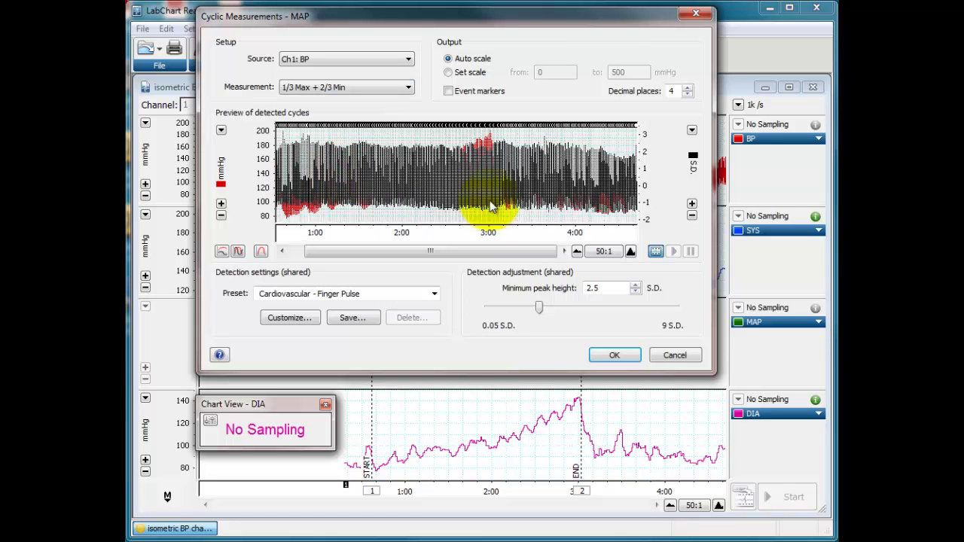
- Apply the Cardiovascular - Finger Pulse preset with 2.5 S.D. peak height and compute MAP
{"action": "left_click", "coordinate": [630, 251]}
{"action": "left_click", "coordinate": [630, 251]}
{"action": "left_click", "coordinate": [630, 251]}
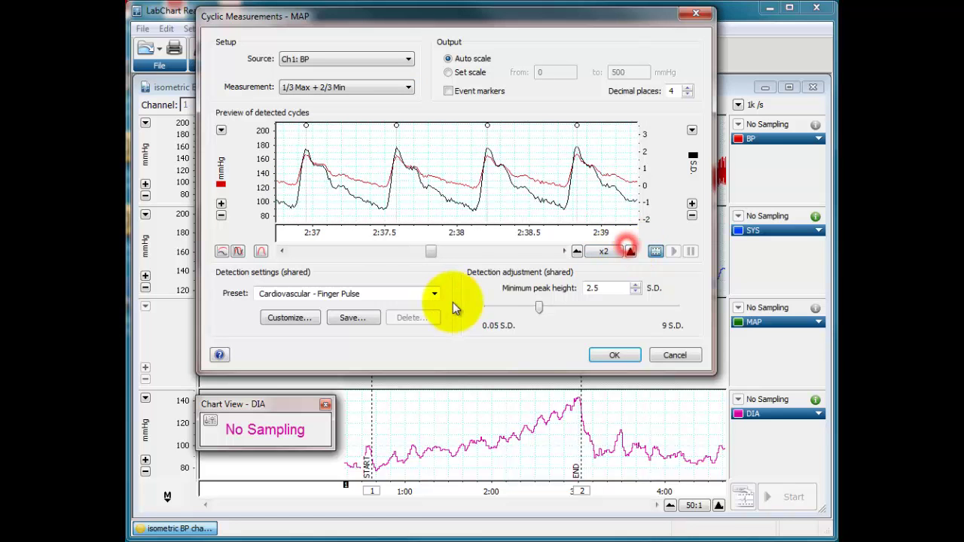
{"action": "left_click", "coordinate": [434, 294]}
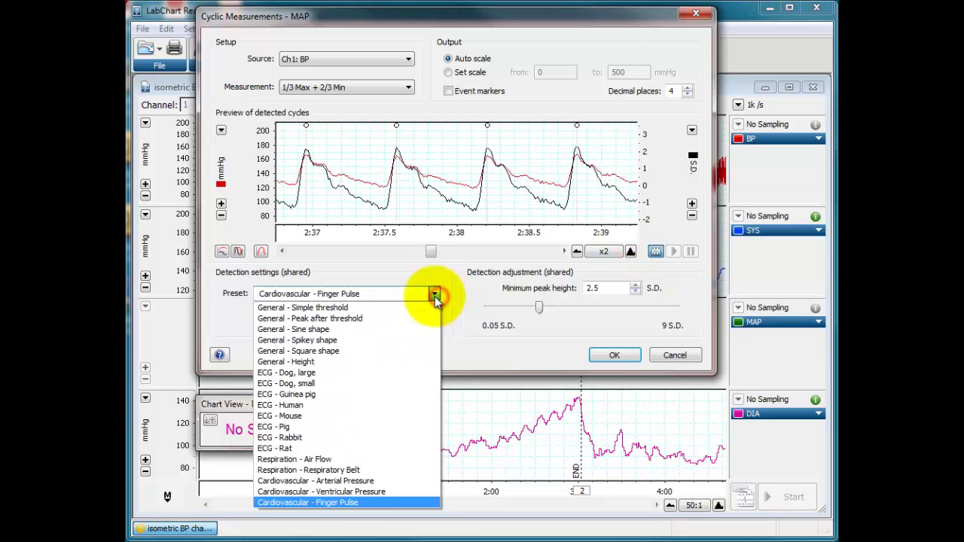
{"action": "left_click", "coordinate": [369, 502]}
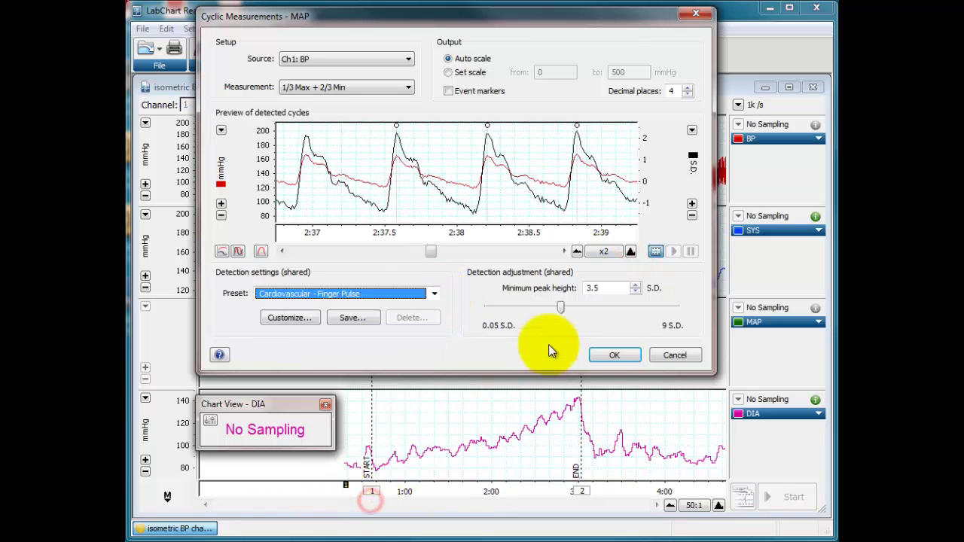
{"action": "left_click", "coordinate": [577, 251]}
{"action": "left_click", "coordinate": [577, 251]}
{"action": "left_click", "coordinate": [534, 309]}
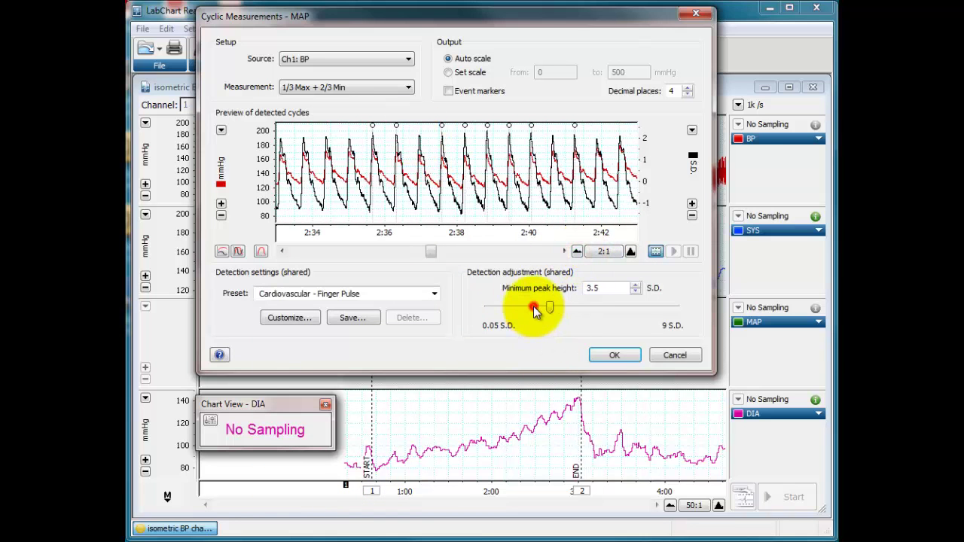
{"action": "left_click", "coordinate": [526, 308]}
{"action": "left_click_drag", "start_coordinate": [432, 253], "coordinate": [491, 252]}
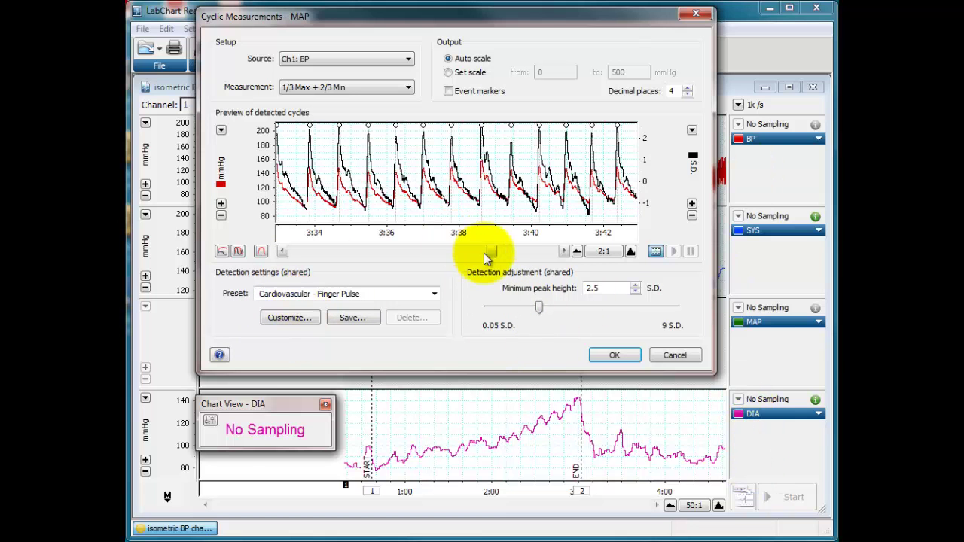
{"action": "left_click_drag", "start_coordinate": [491, 251], "coordinate": [532, 252]}
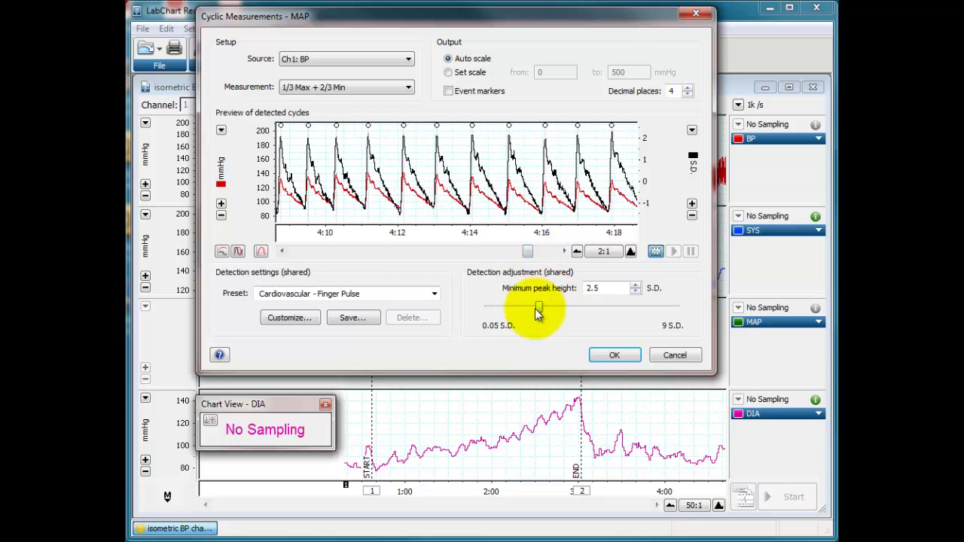
{"action": "left_click_drag", "start_coordinate": [538, 309], "coordinate": [538, 314]}
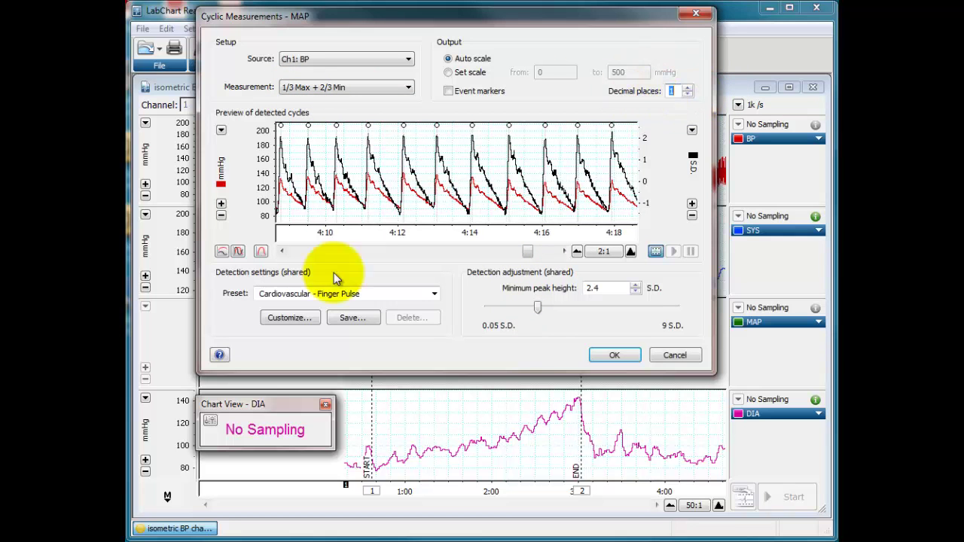
{"action": "left_click", "coordinate": [628, 356]}
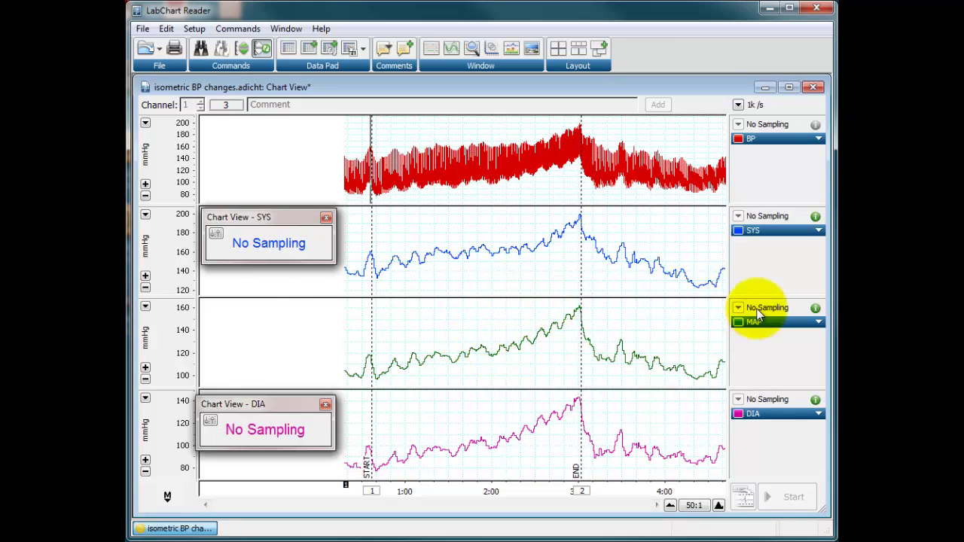
- Float an enlarged MAP value readout over the MAP channel
{"action": "left_click_drag", "start_coordinate": [757, 308], "coordinate": [292, 330]}
{"action": "left_click_drag", "start_coordinate": [367, 331], "coordinate": [258, 312]}
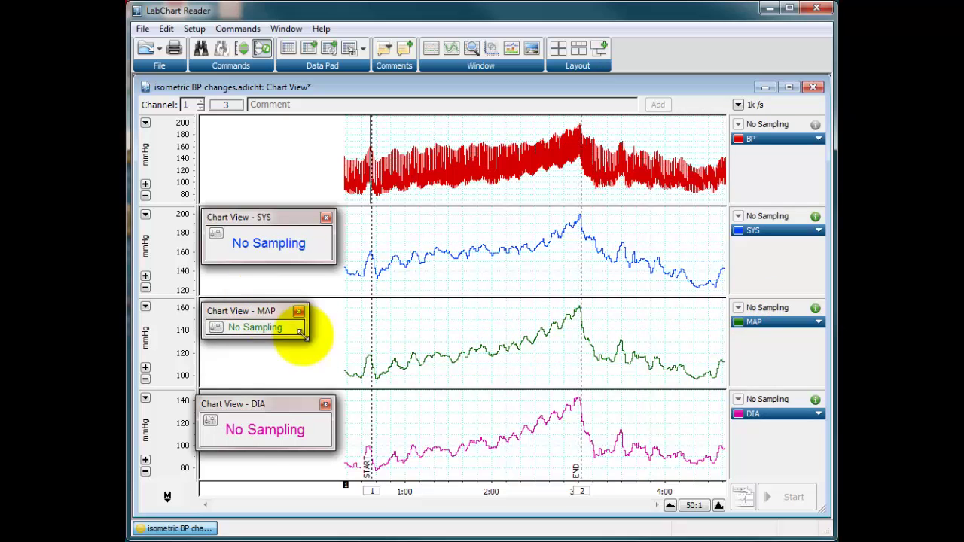
{"action": "left_click_drag", "start_coordinate": [311, 339], "coordinate": [332, 351]}
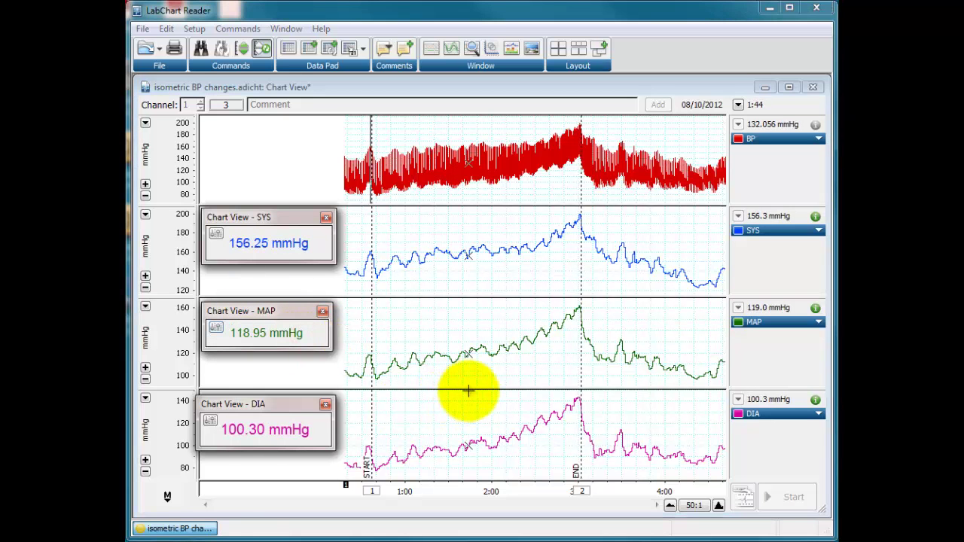
- Close the MAP, SYS and DIA readouts and select the data from START to END
{"action": "left_click", "coordinate": [323, 313]}
{"action": "left_click", "coordinate": [325, 218]}
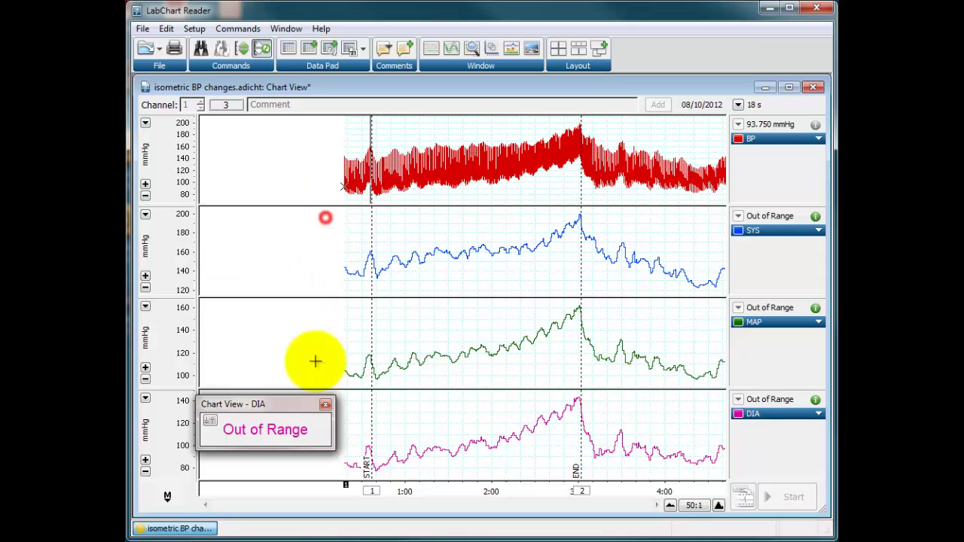
{"action": "left_click", "coordinate": [325, 405]}
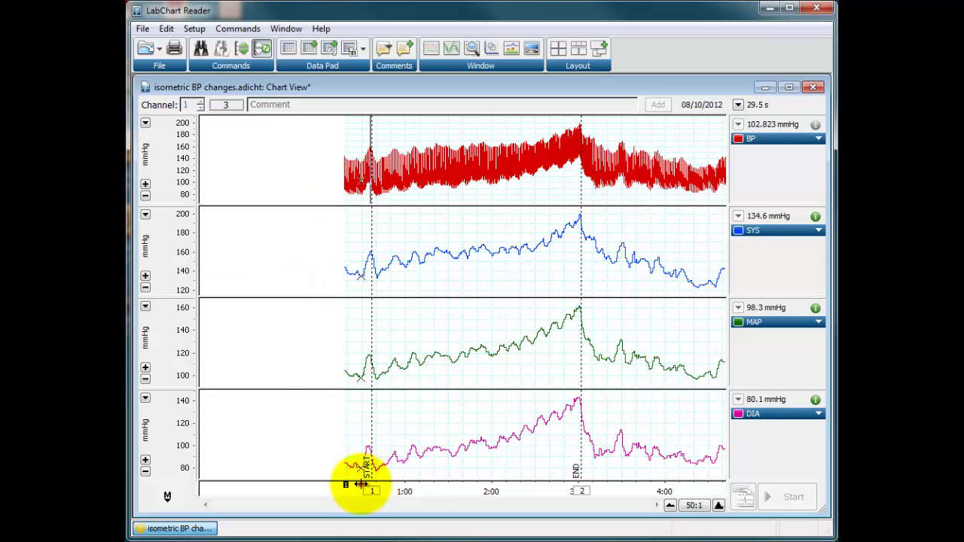
{"action": "left_click_drag", "start_coordinate": [361, 485], "coordinate": [590, 488]}
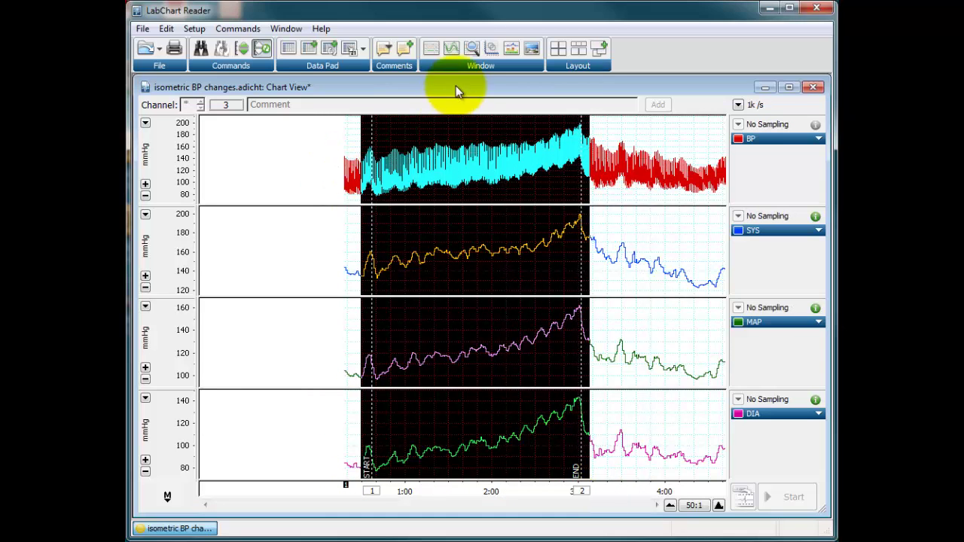
- View the selection in enlarged, stacked Zoom View zoomed to 1:31–2:12, then close it
{"action": "left_click", "coordinate": [470, 51]}
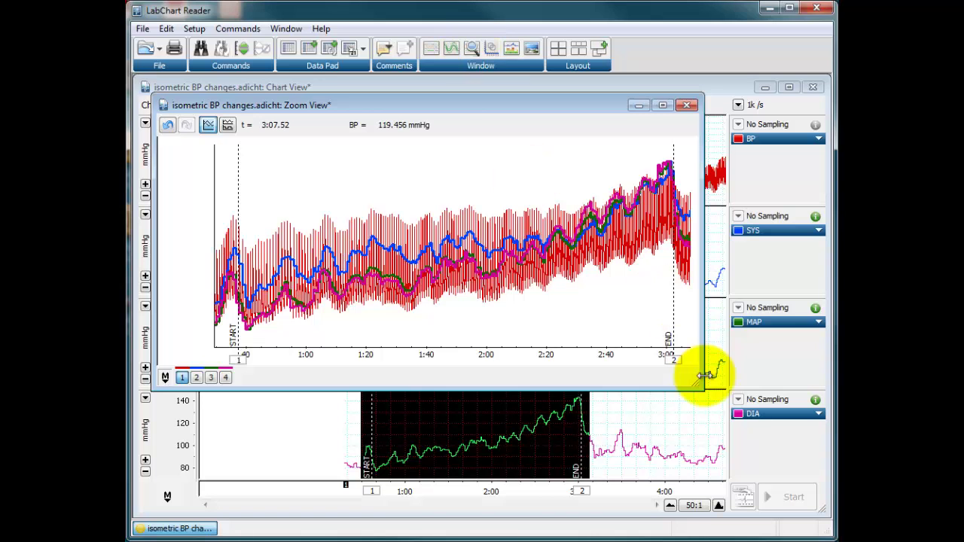
{"action": "left_click_drag", "start_coordinate": [698, 388], "coordinate": [797, 506]}
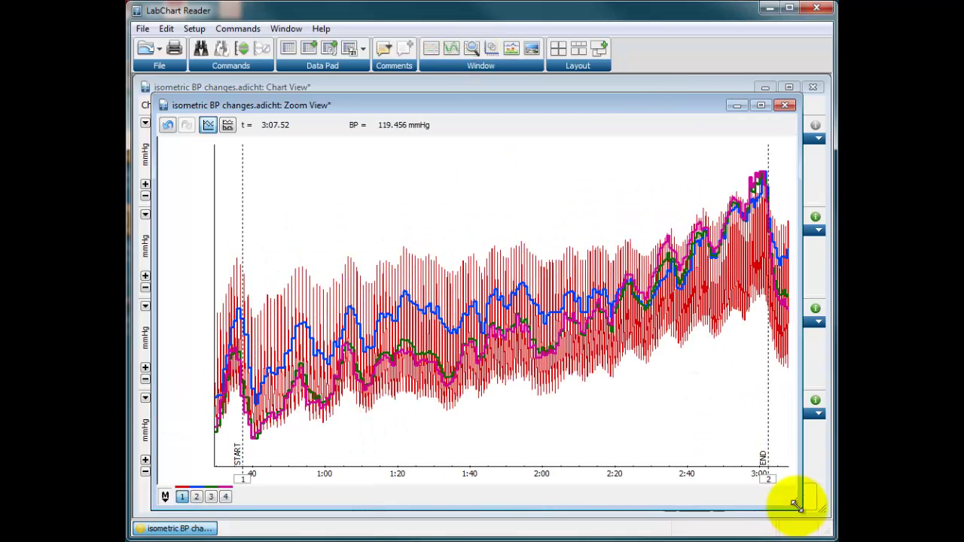
{"action": "left_click", "coordinate": [196, 498]}
{"action": "left_click", "coordinate": [227, 126]}
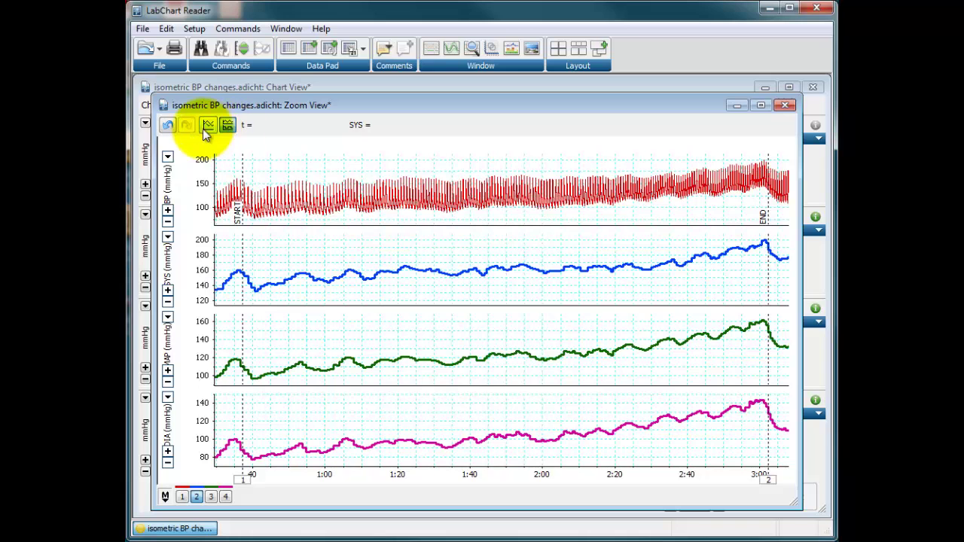
{"action": "left_click", "coordinate": [206, 126]}
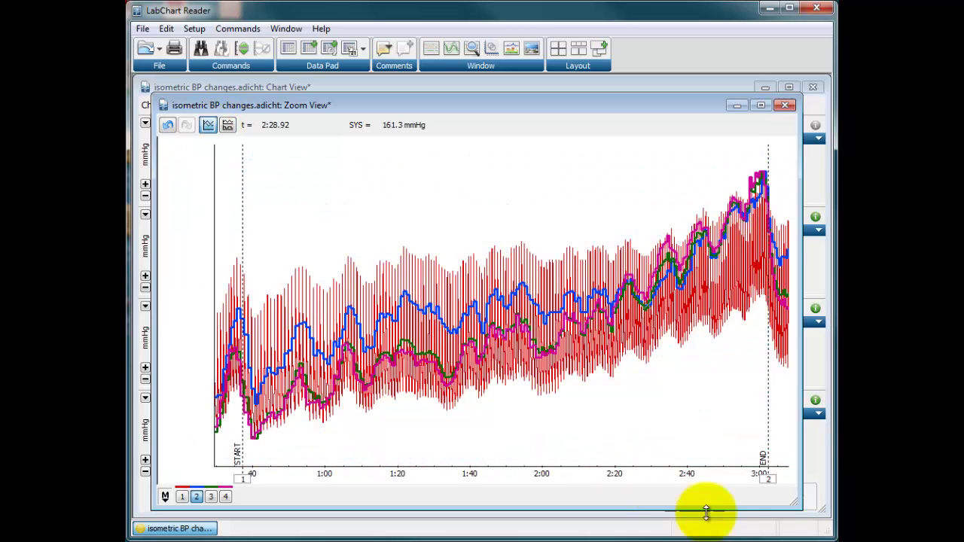
{"action": "left_click_drag", "start_coordinate": [437, 230], "coordinate": [590, 418]}
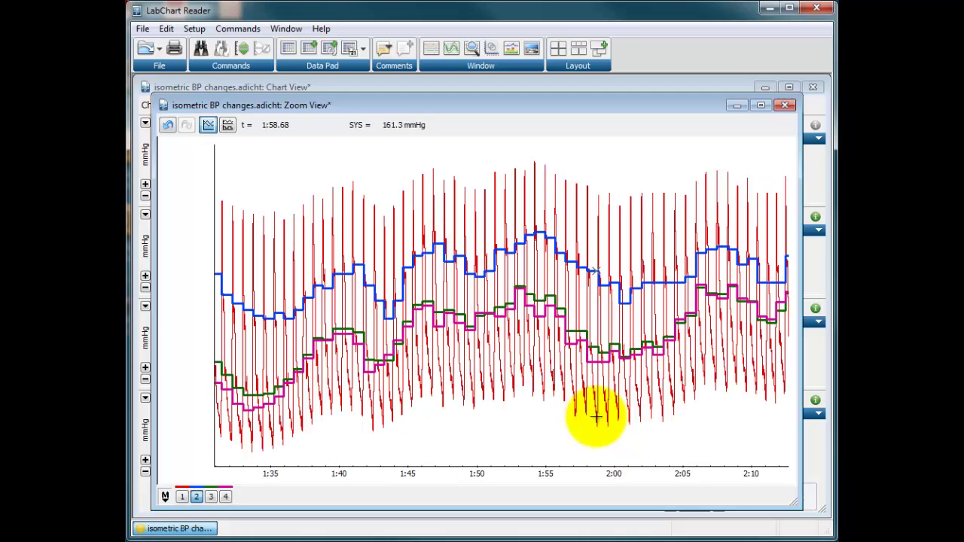
{"action": "left_click", "coordinate": [228, 126]}
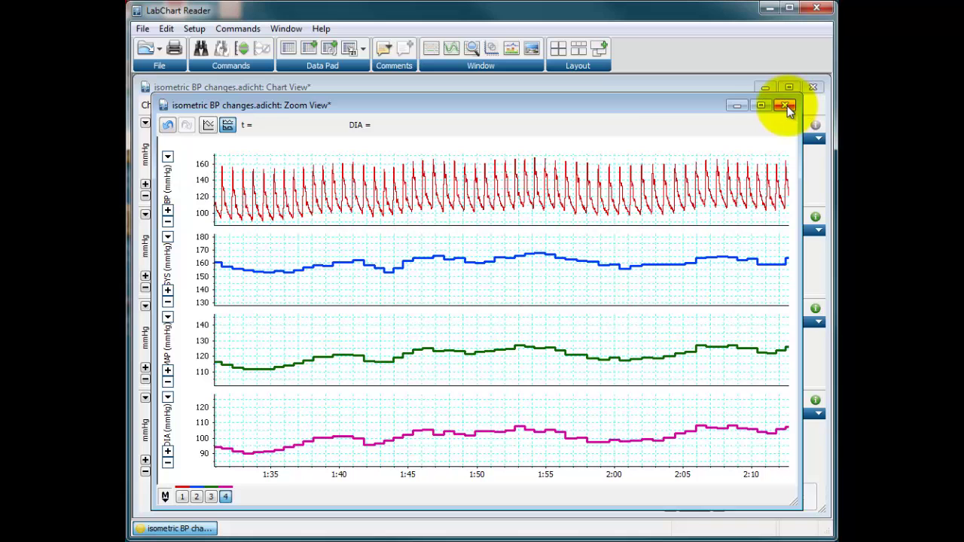
{"action": "left_click", "coordinate": [786, 106]}
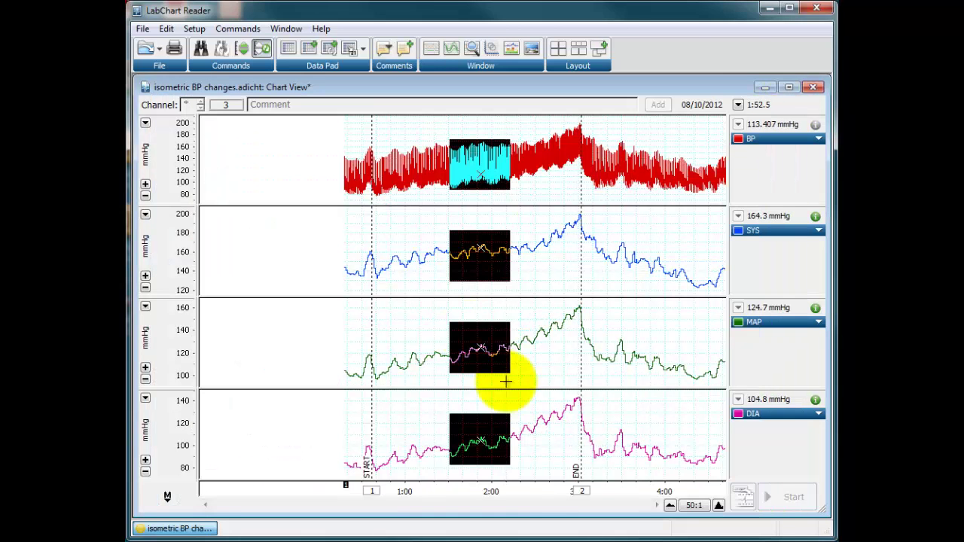
- Select 37.5 s to 1:01.5 and add the channel means to the Data Pad
{"action": "left_click", "coordinate": [517, 494]}
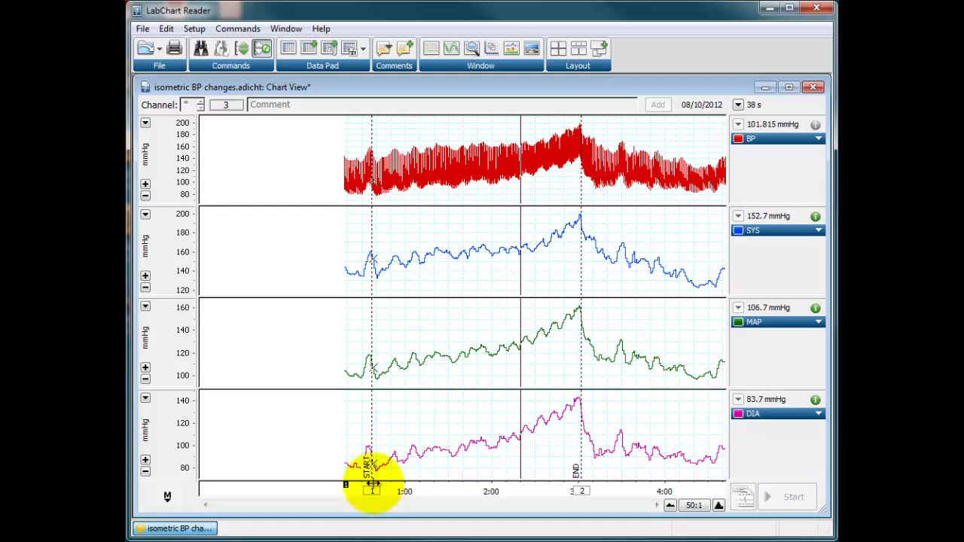
{"action": "left_click_drag", "start_coordinate": [371, 484], "coordinate": [407, 484]}
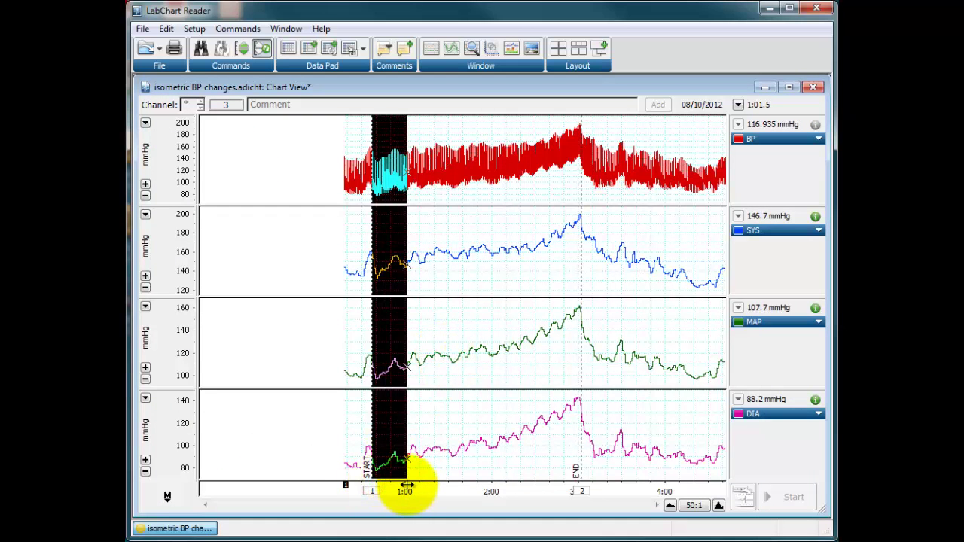
{"action": "left_click", "coordinate": [238, 28]}
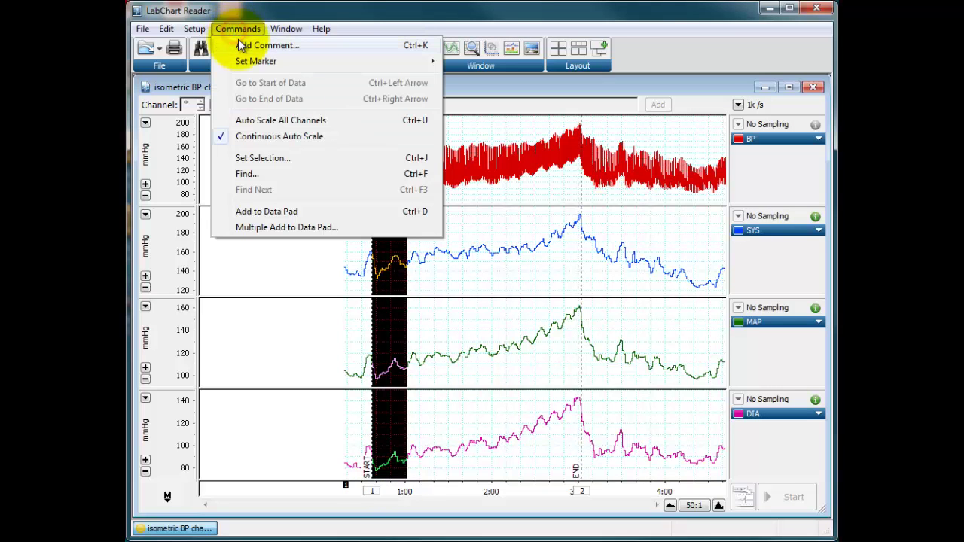
{"action": "left_click", "coordinate": [261, 212]}
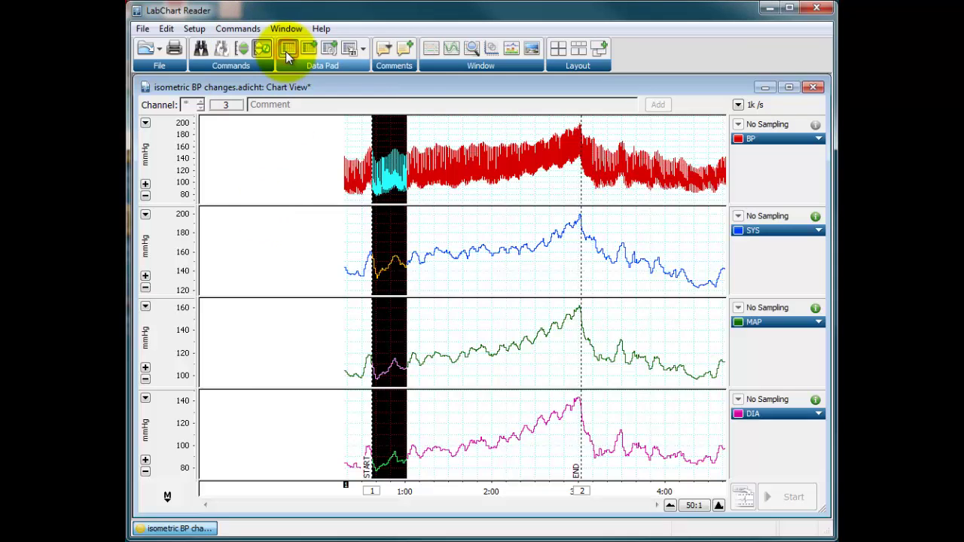
- Check the mean values in row 5 of the Data Pad, then close it
{"action": "left_click", "coordinate": [287, 52]}
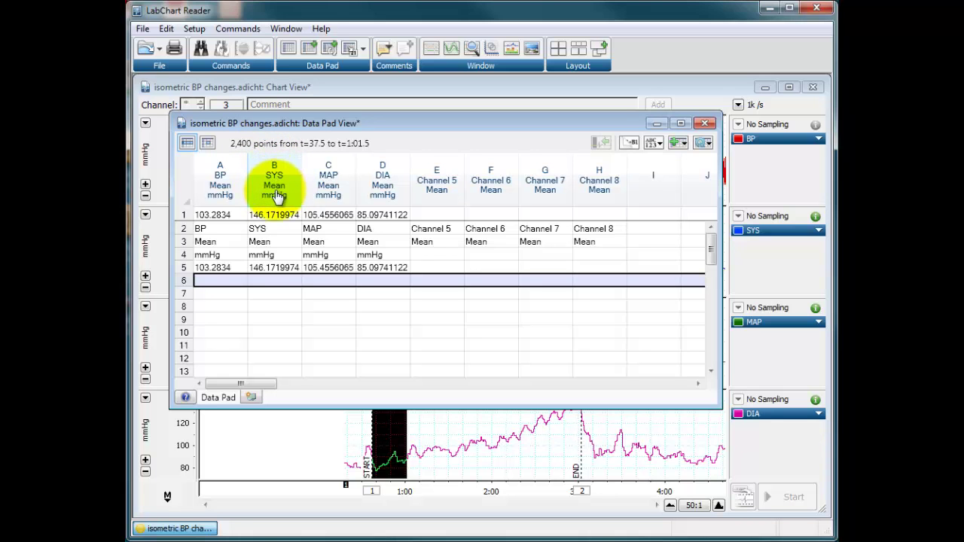
{"action": "left_click", "coordinate": [265, 269]}
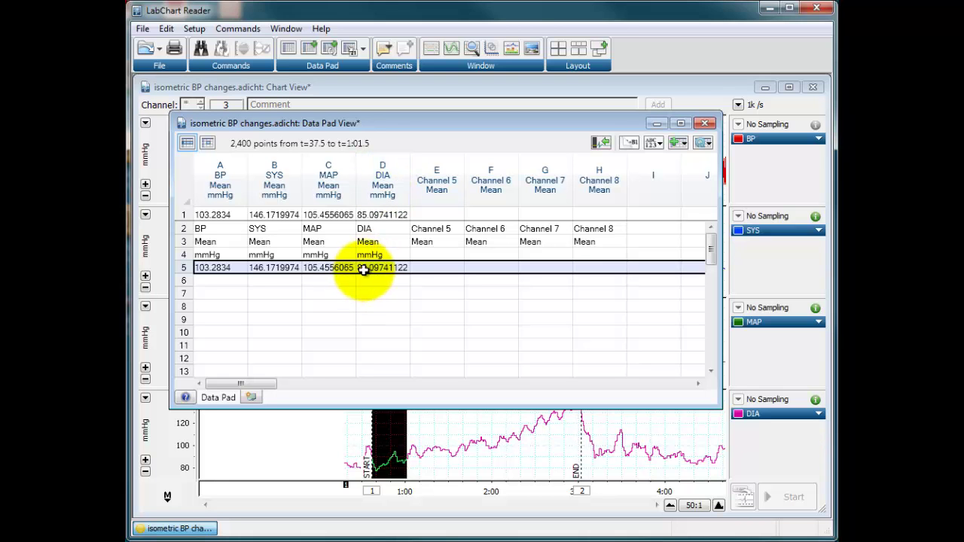
{"action": "left_click", "coordinate": [704, 124]}
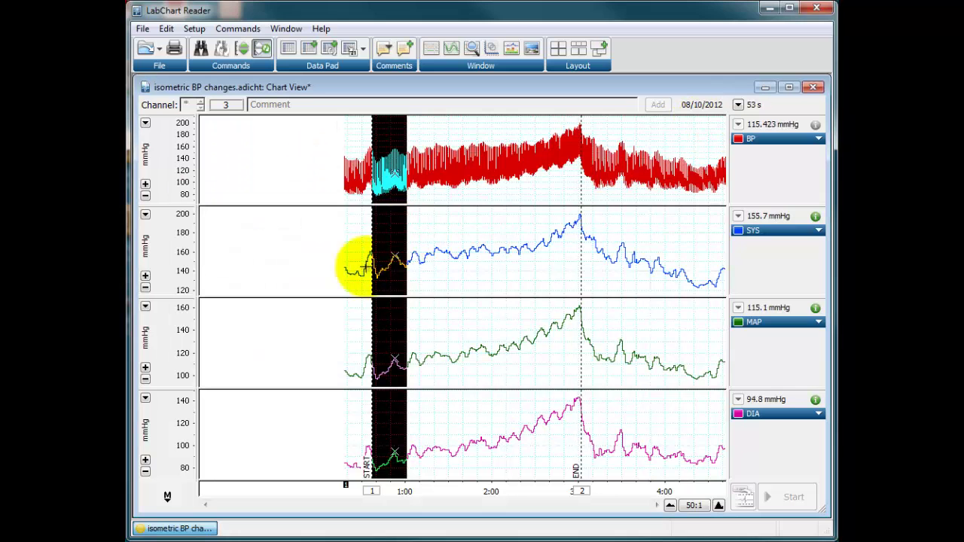